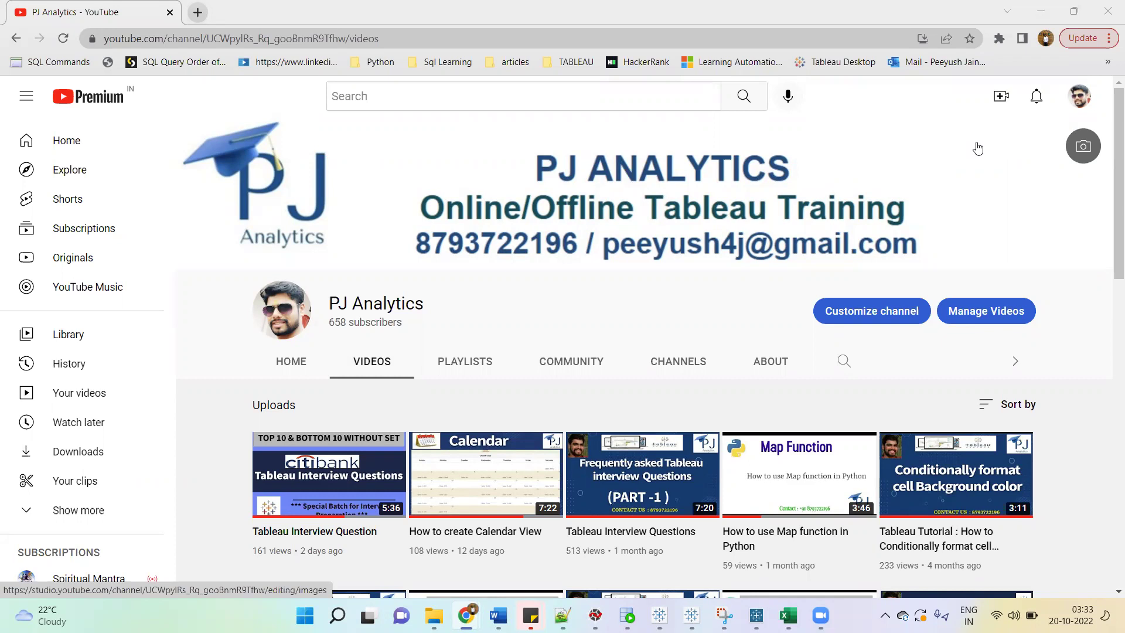
Switch from the YouTube window to the Tableau - Dummy v4 workbook.
key("alt+Tab")
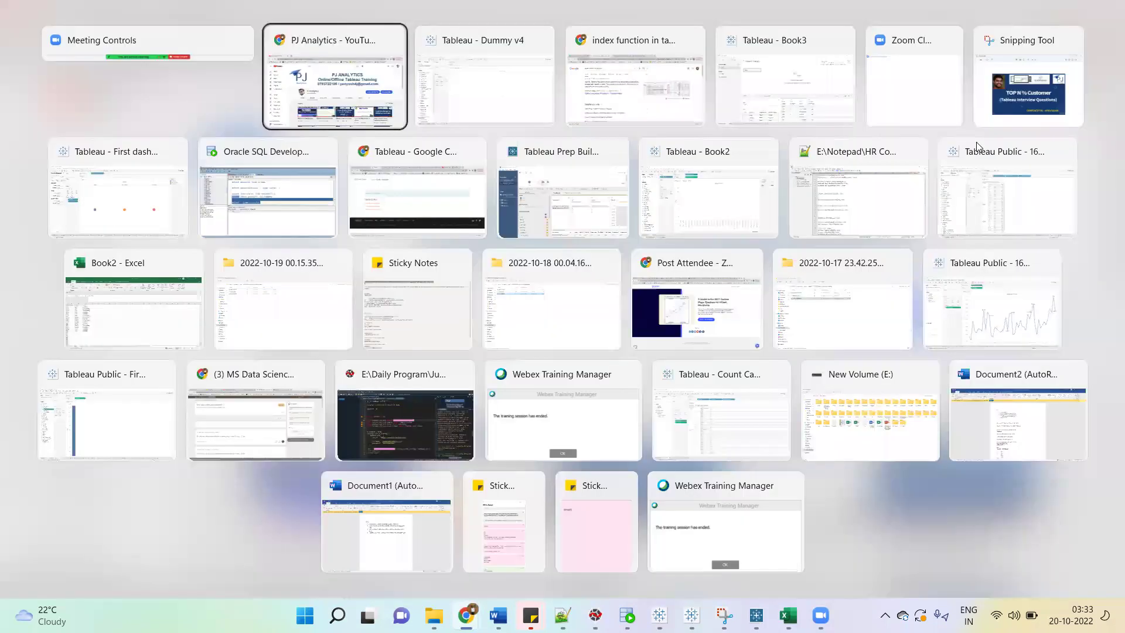
key("alt+Tab")
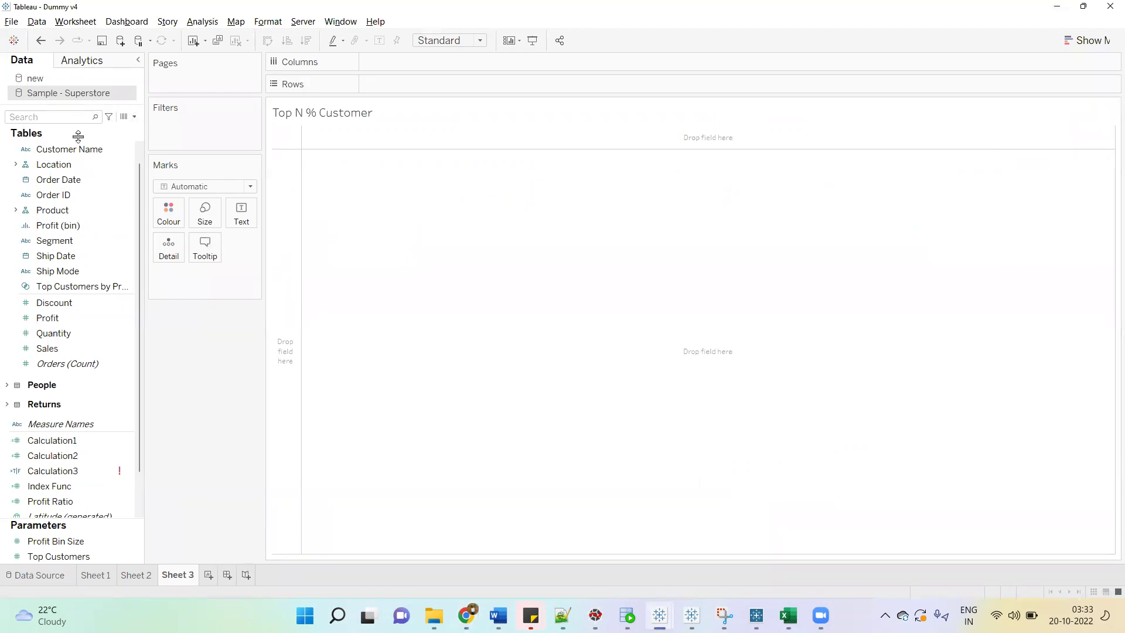
Put Customer Name on Rows with SUM(Sales) as text, sorted by sales descending.
left_click_drag(79, 150, 453, 87)
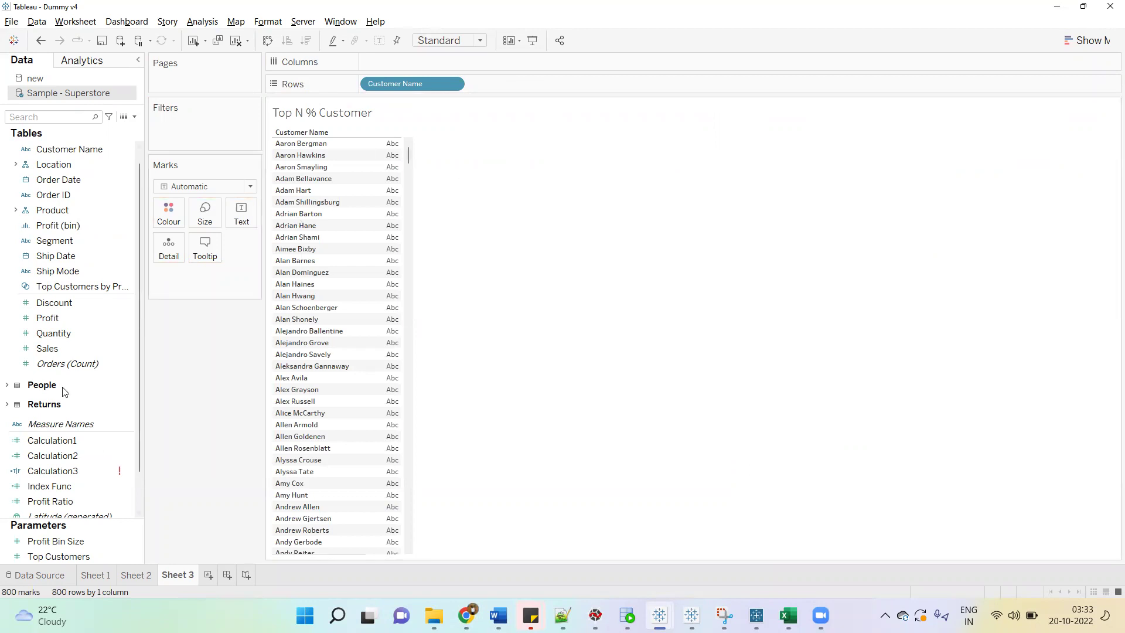
left_click(79, 348)
left_click_drag(107, 326, 241, 214)
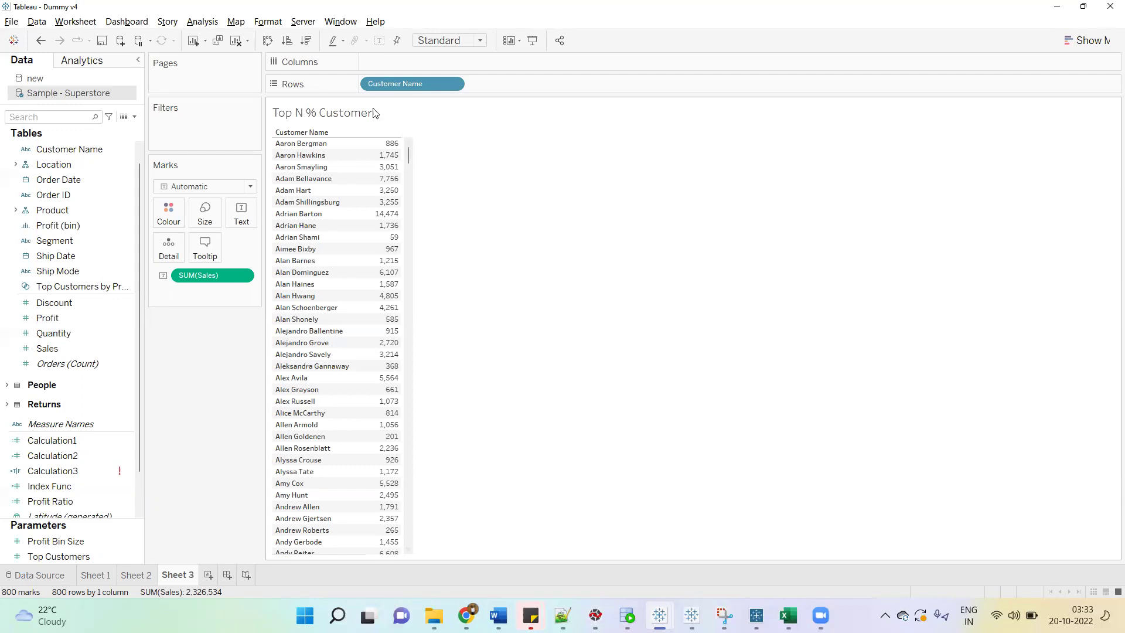
left_click(305, 40)
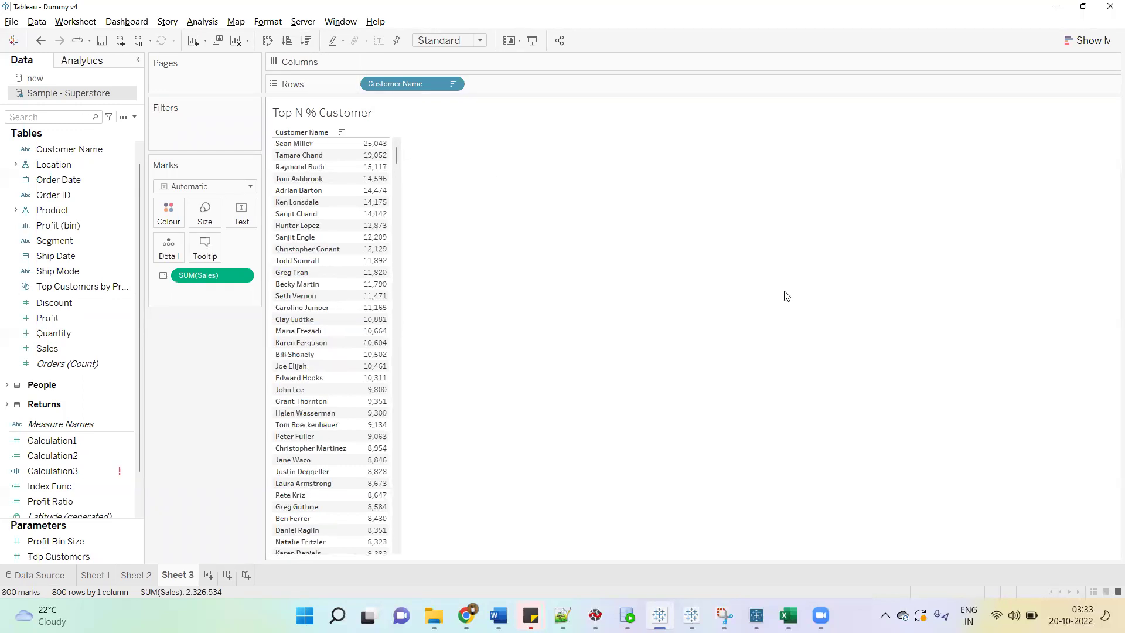
left_click(302, 143)
Create an Integer parameter 'TOP N %' with range 1 to 100 and show its control.
left_click(134, 117)
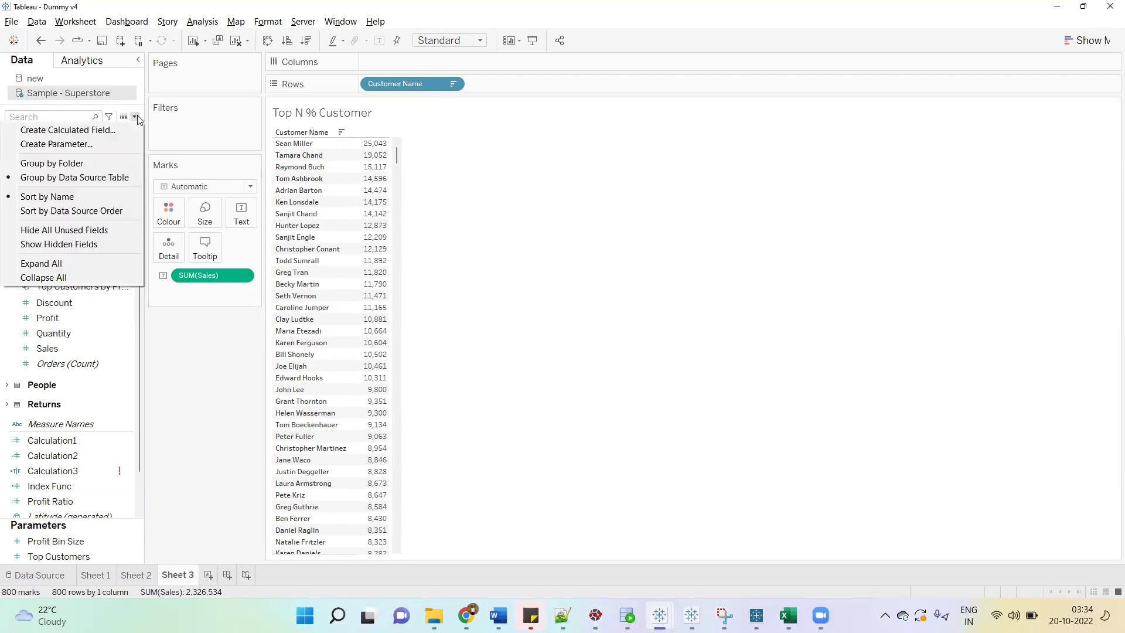
left_click(116, 143)
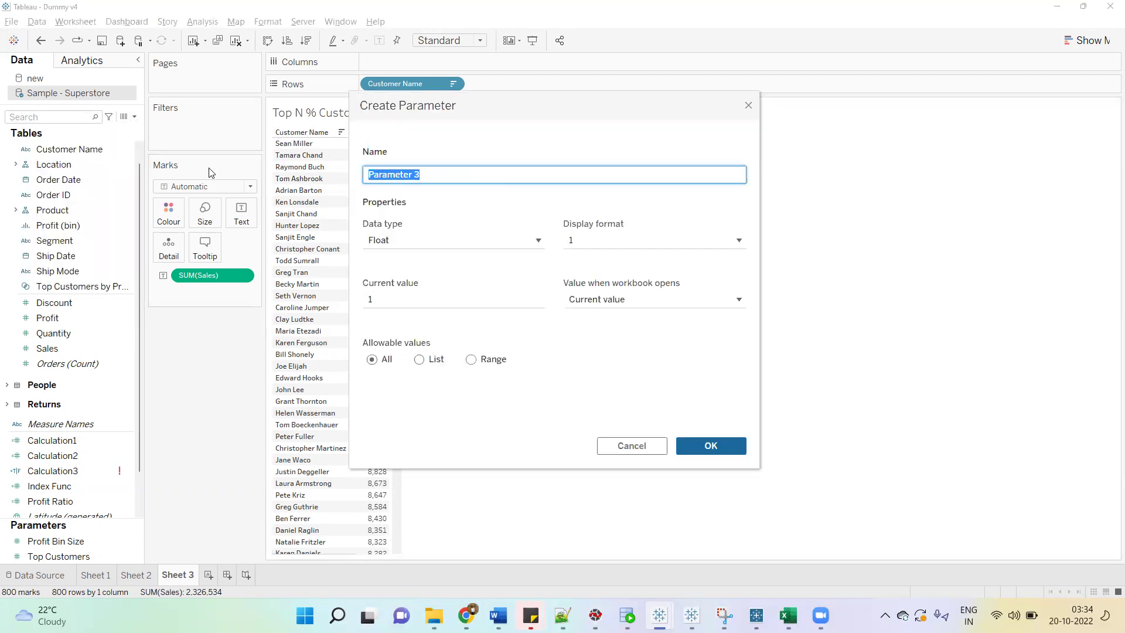
type("TOP N %")
left_click(410, 240)
left_click(399, 272)
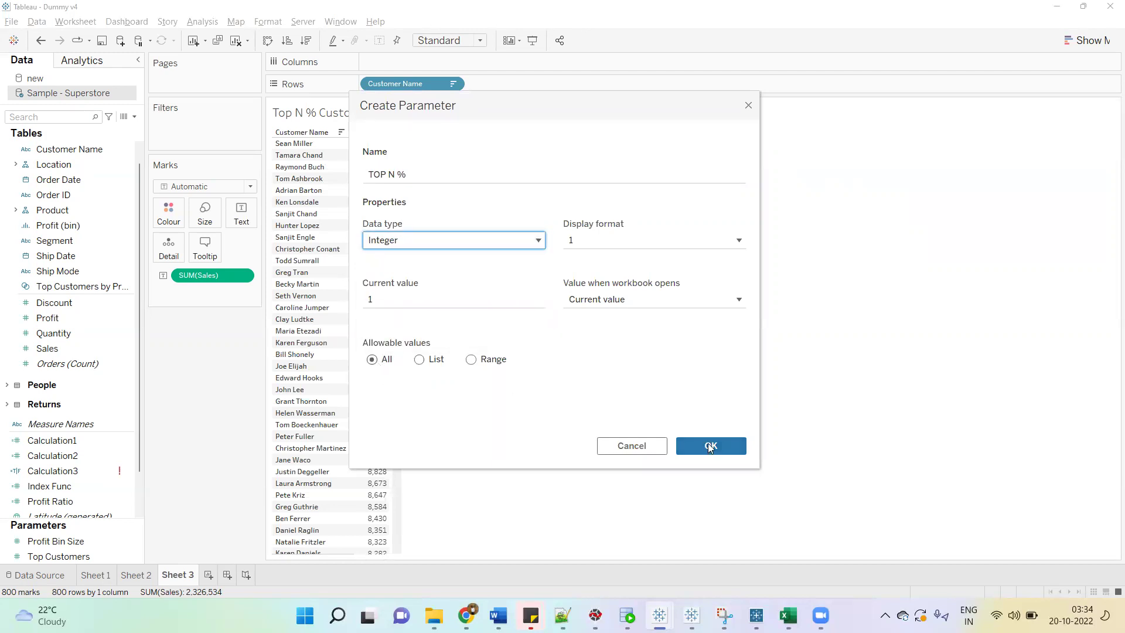
left_click(487, 362)
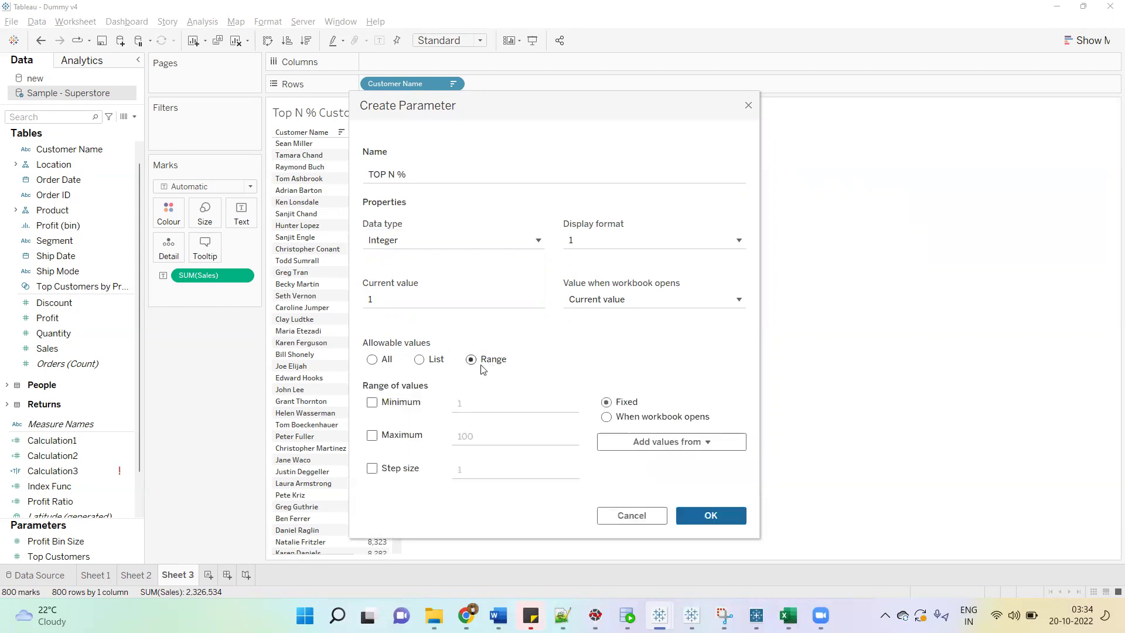
left_click(372, 403)
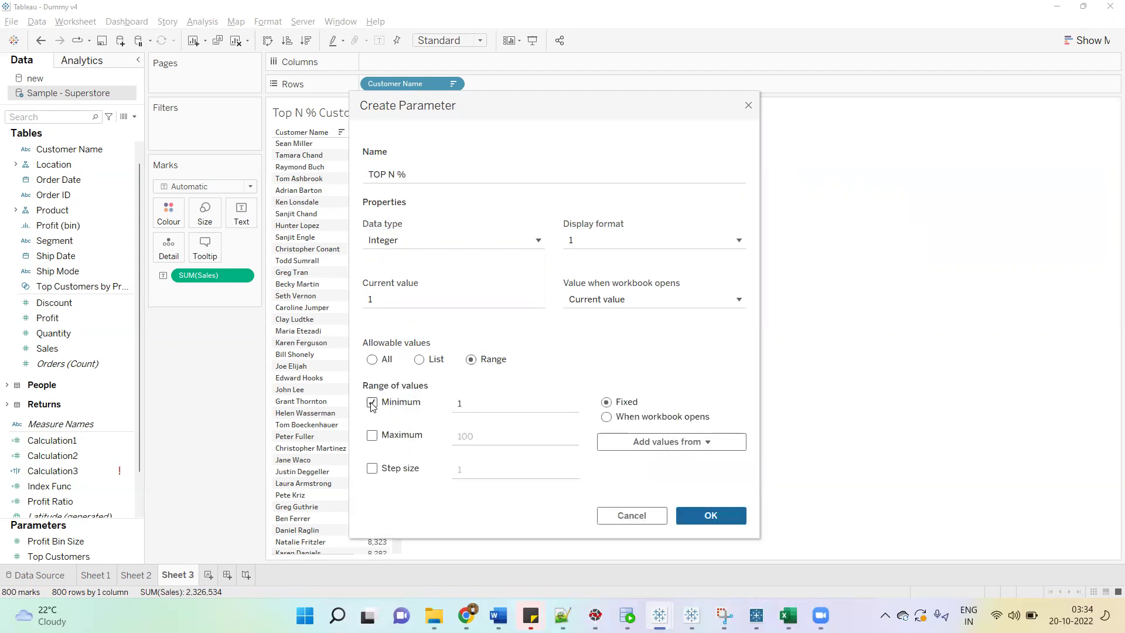
left_click(373, 436)
left_click(710, 515)
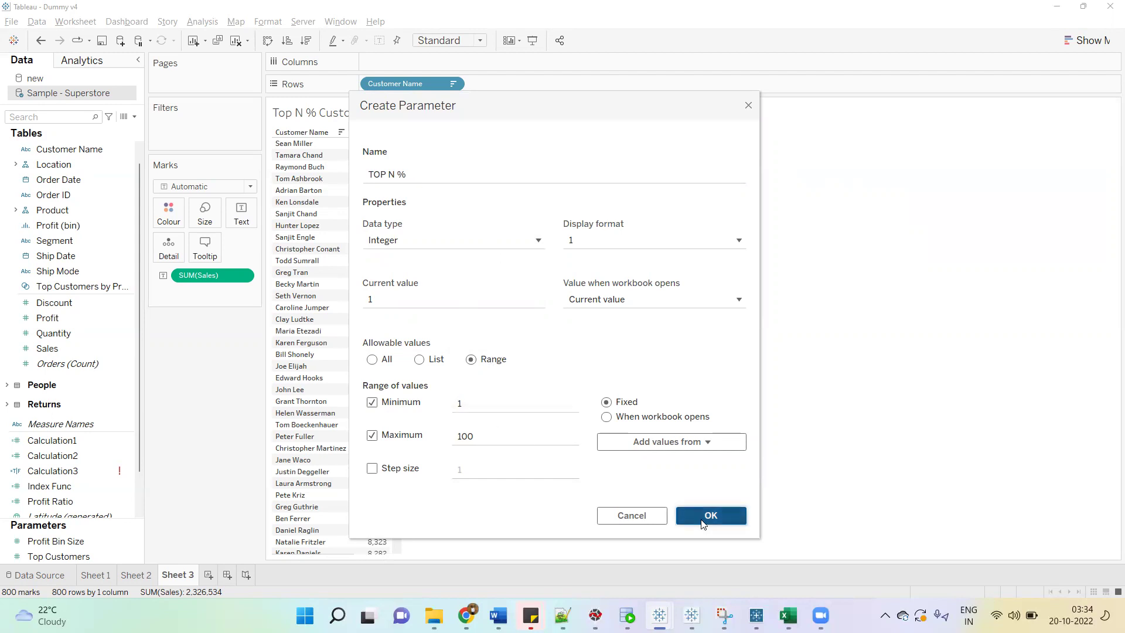
right_click(107, 554)
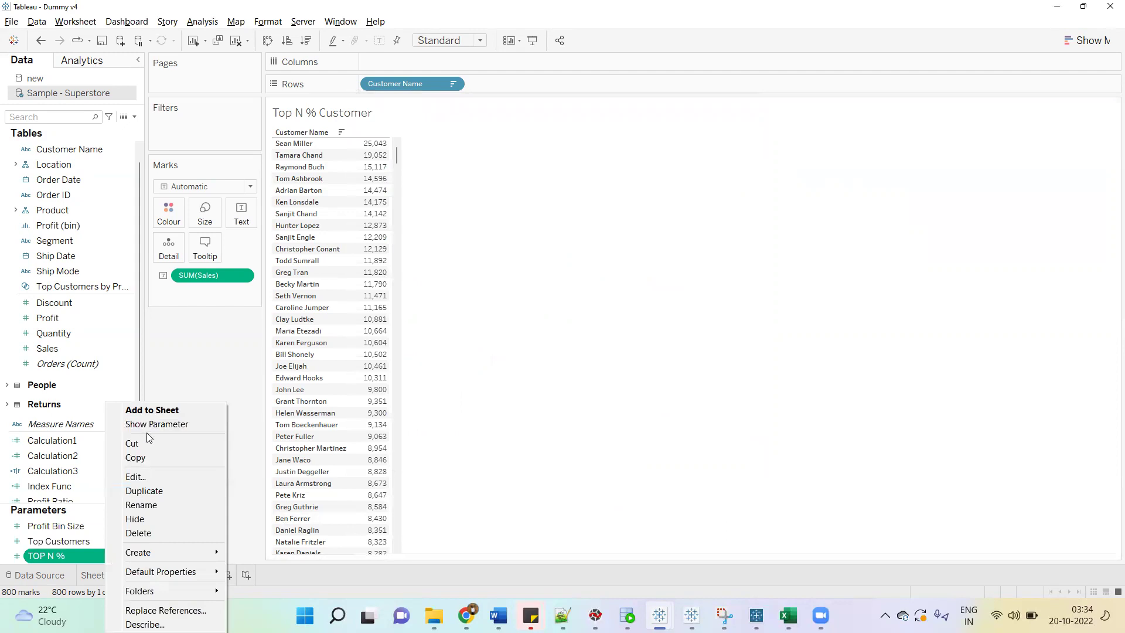
left_click(174, 431)
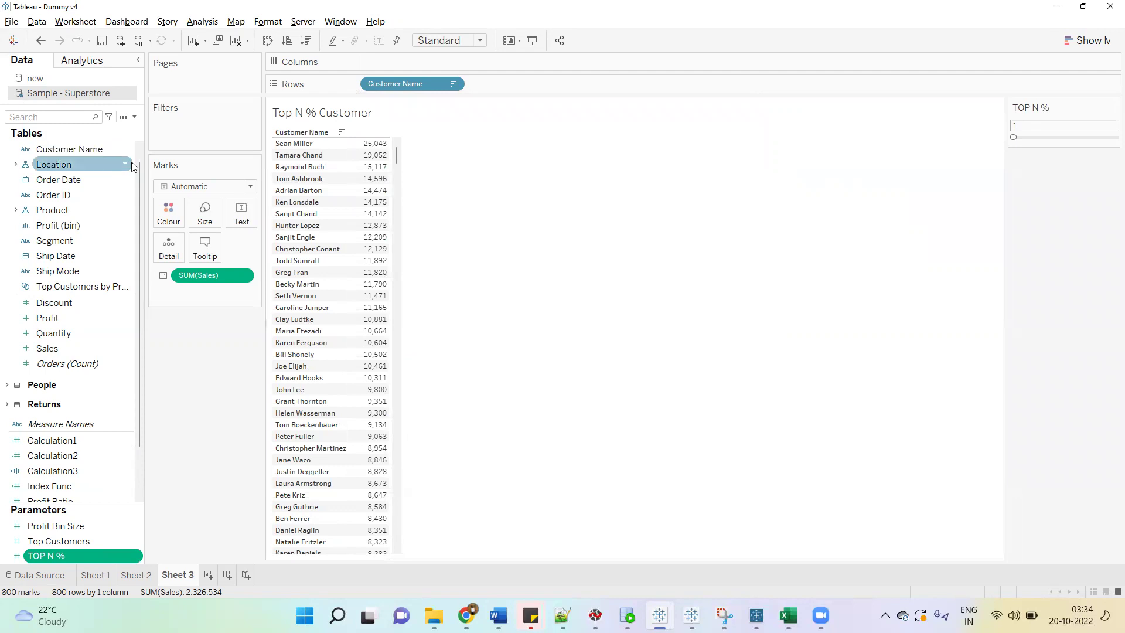
Search fields for 'ind' and confirm the Index Func calculation is INDEX().
left_click(134, 117)
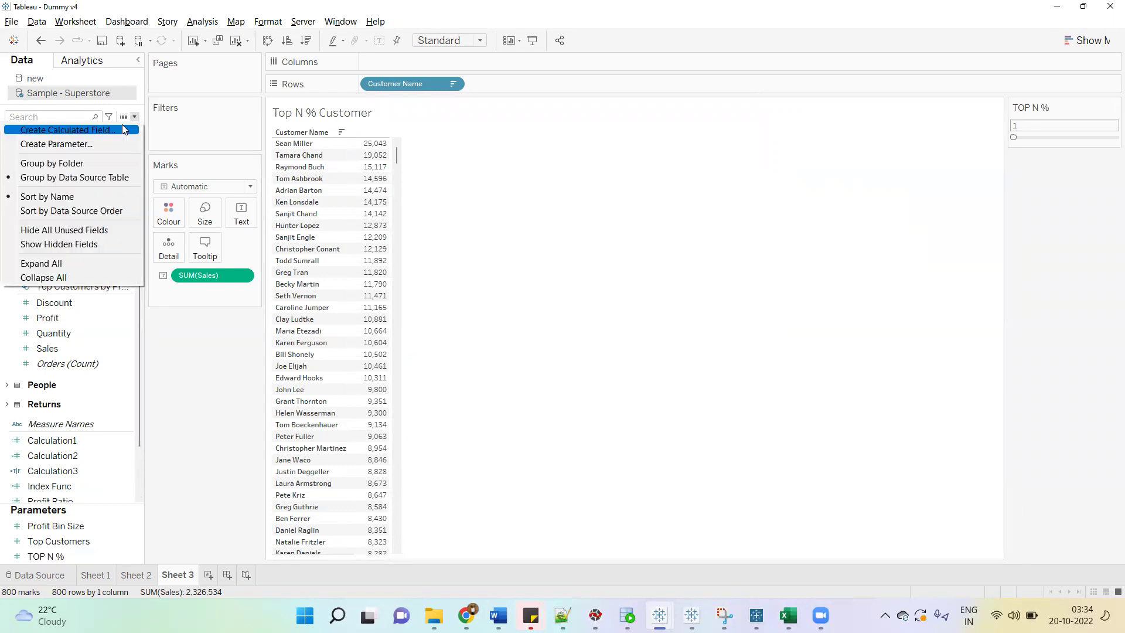
left_click(164, 295)
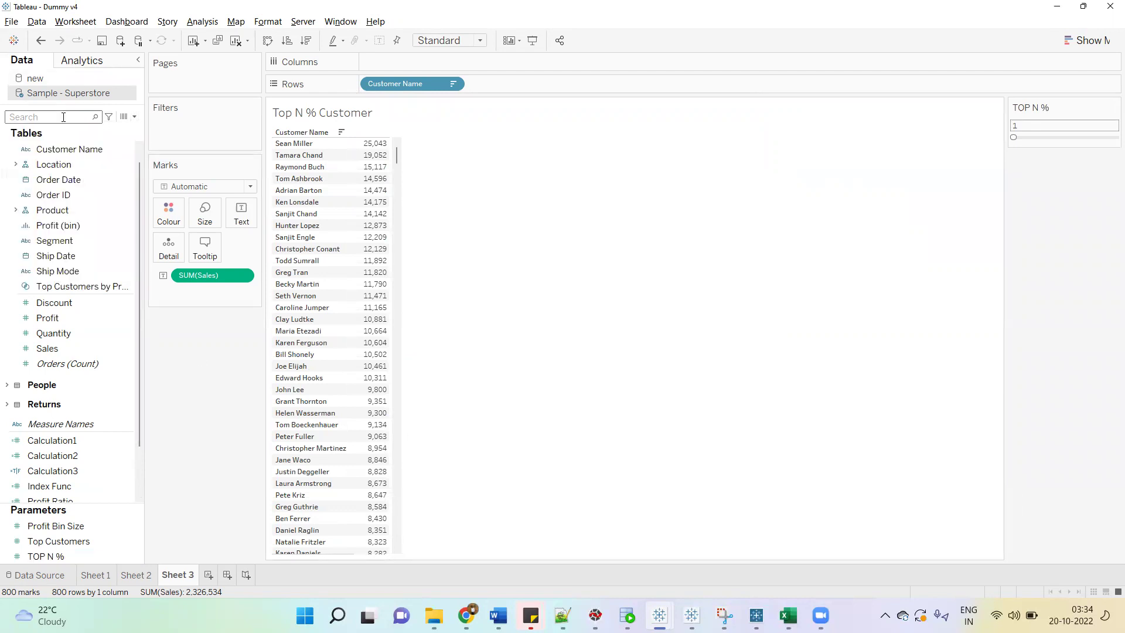
type("ind")
right_click(65, 164)
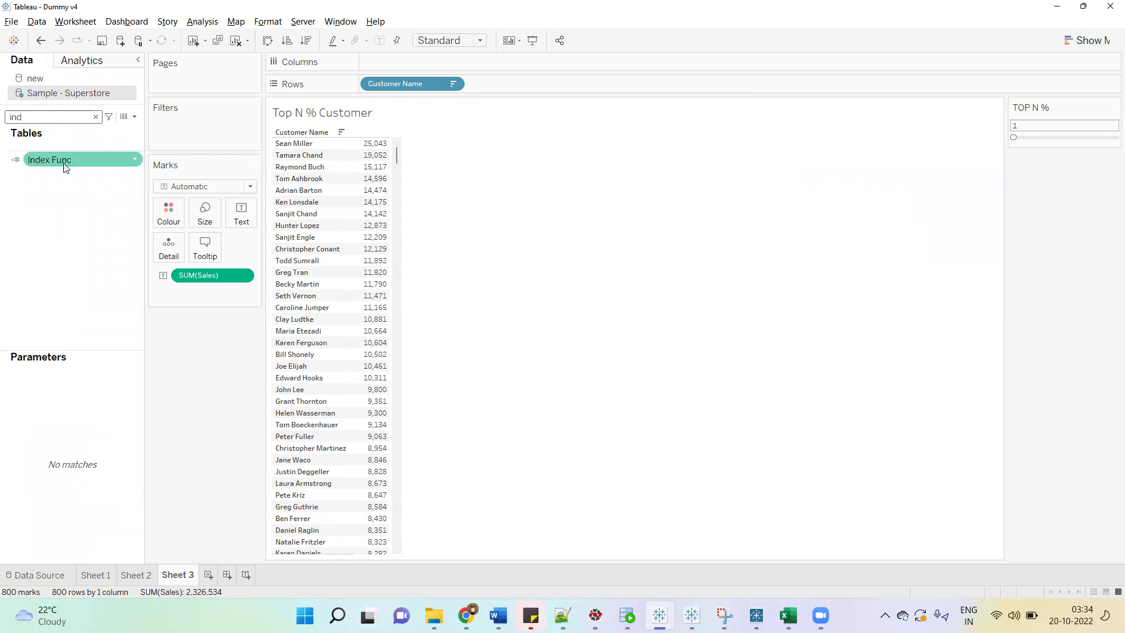
left_click(108, 226)
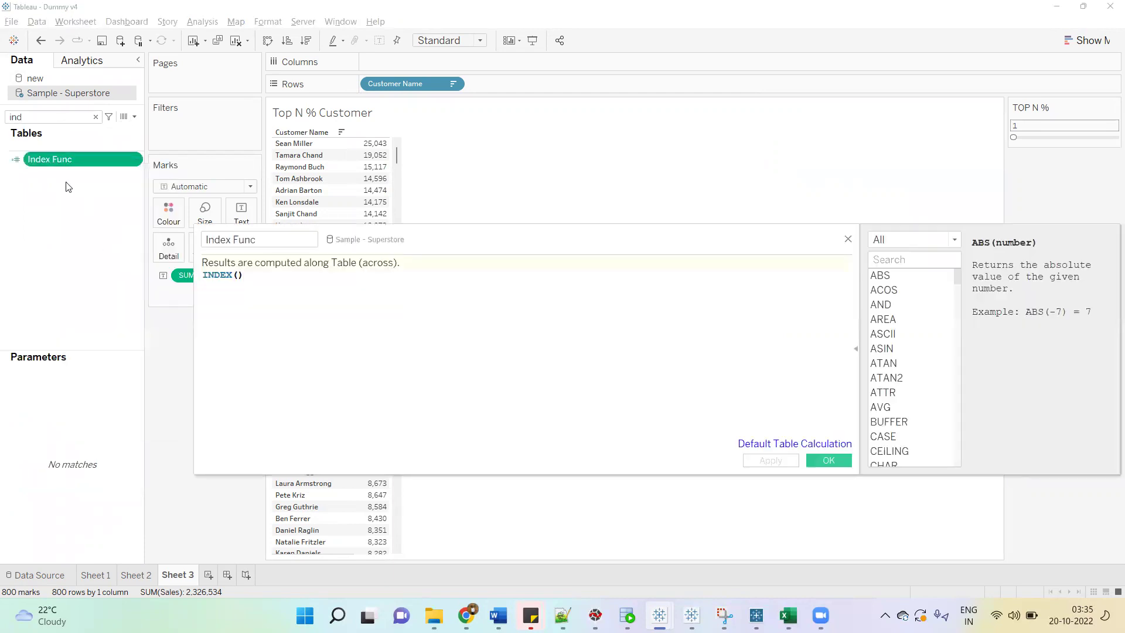
triple_click(231, 273)
left_click(848, 240)
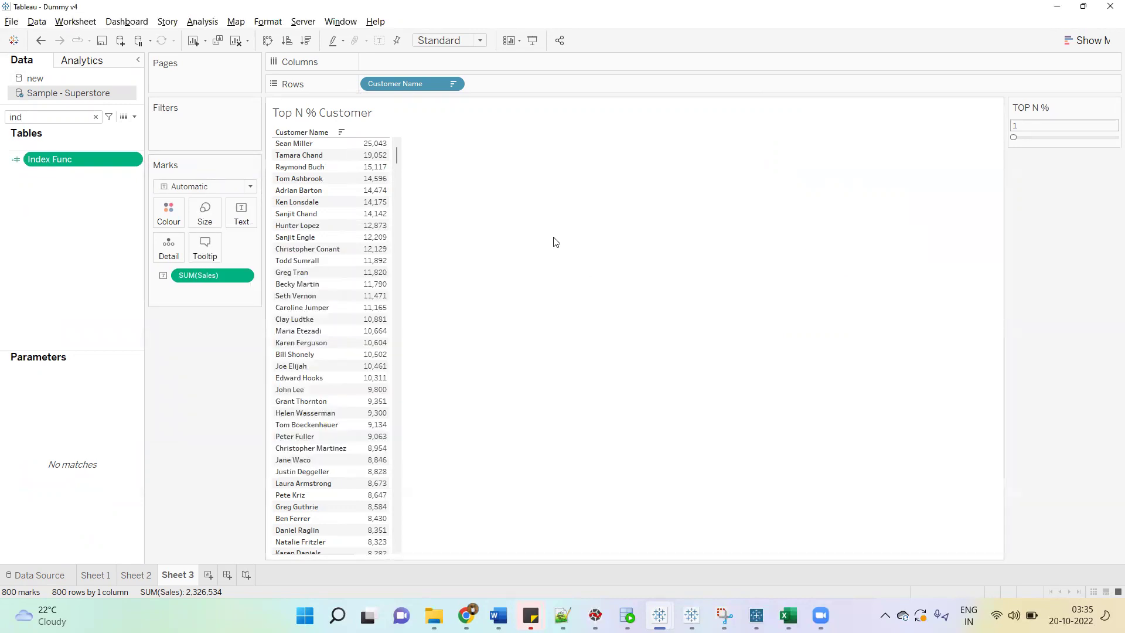
Add Index Func to Rows after Customer Name as a discrete rank column.
left_click_drag(76, 159, 543, 86)
right_click(515, 89)
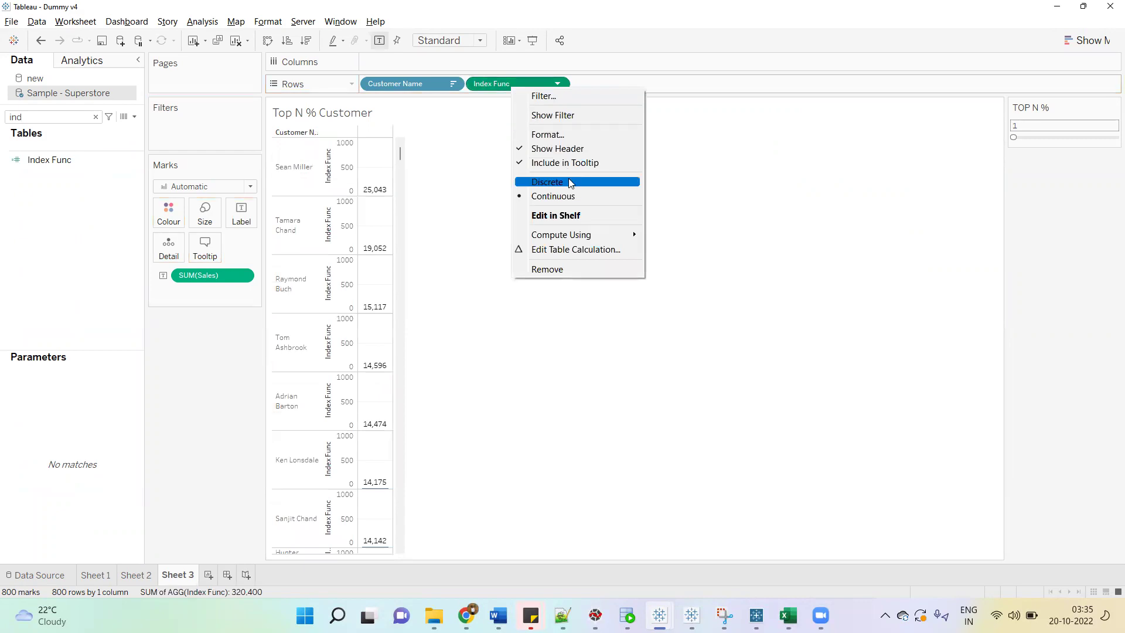
left_click(571, 183)
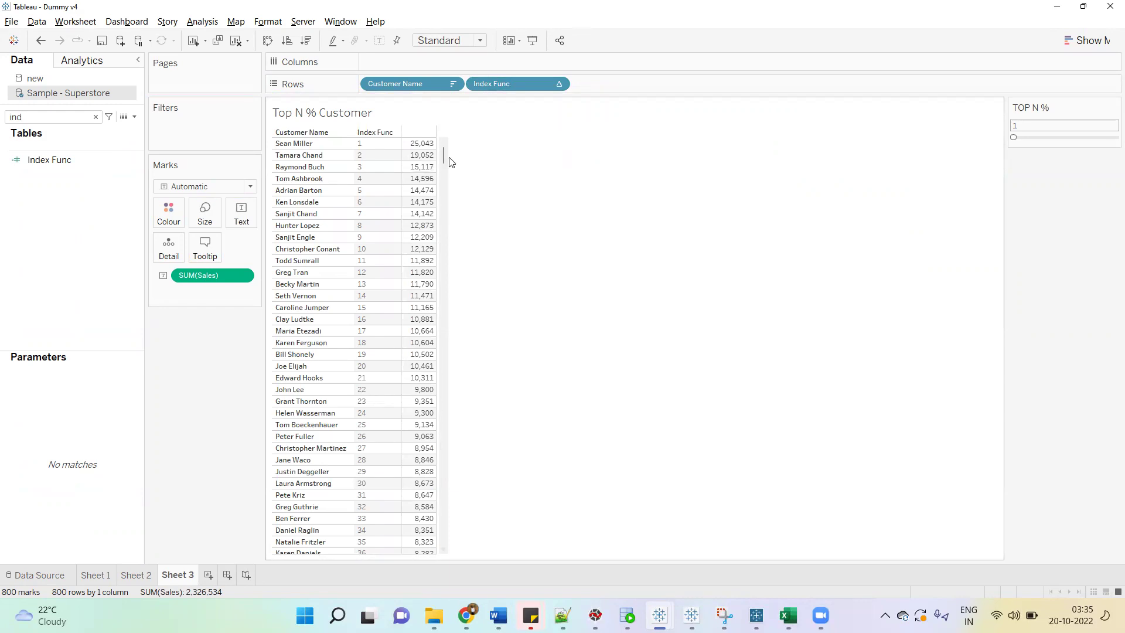
scroll(443, 152, "down", 1)
scroll(443, 144, "up", 1)
left_click_drag(443, 158, 446, 560)
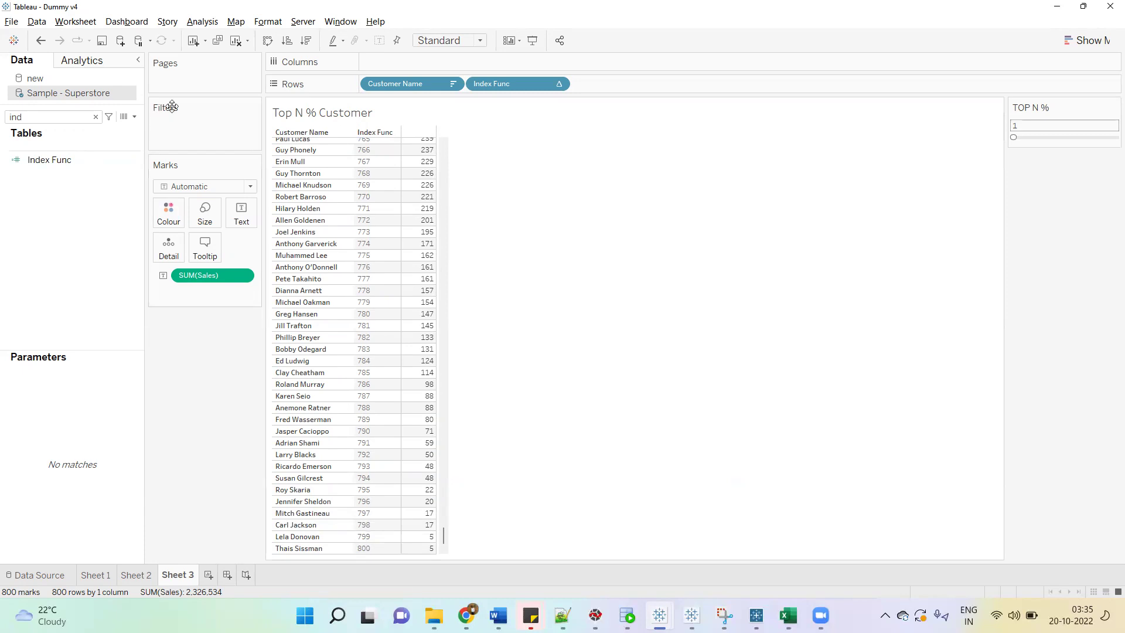
Create a calculated field named 'Size func' with the formula SIZE().
left_click(131, 117)
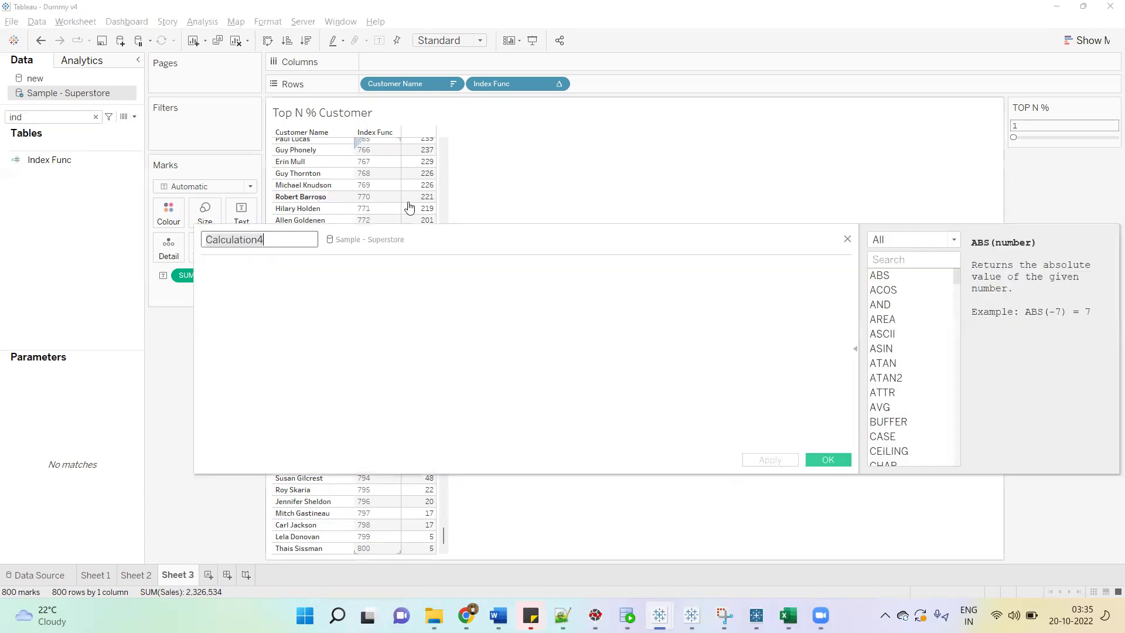
type("Siz")
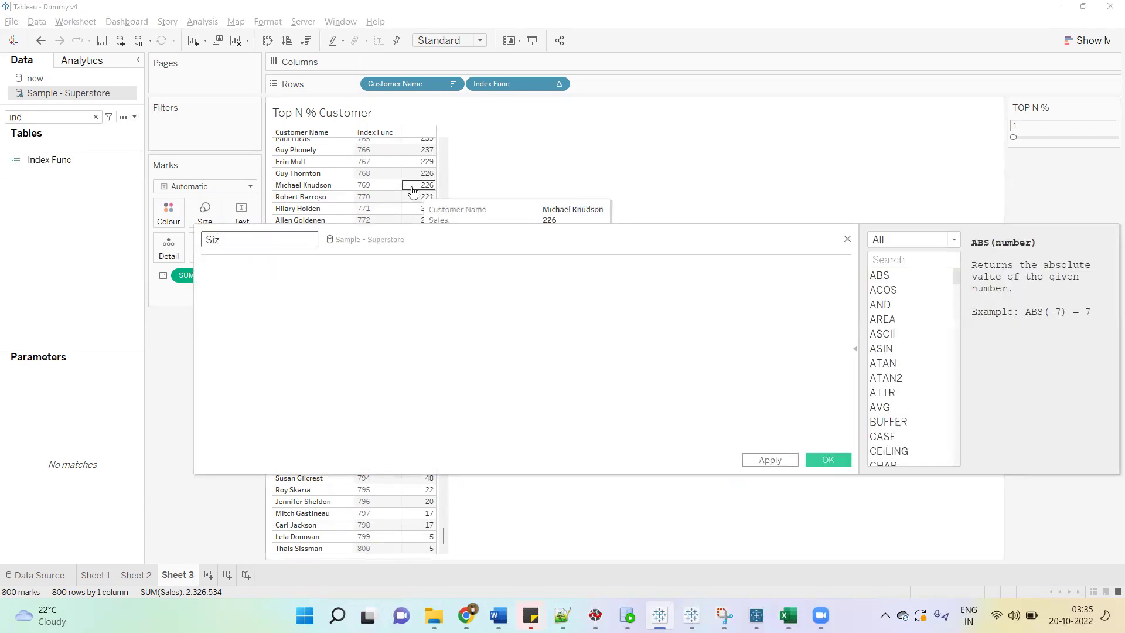
type("e func")
key("Tab")
type("size")
key("Return")
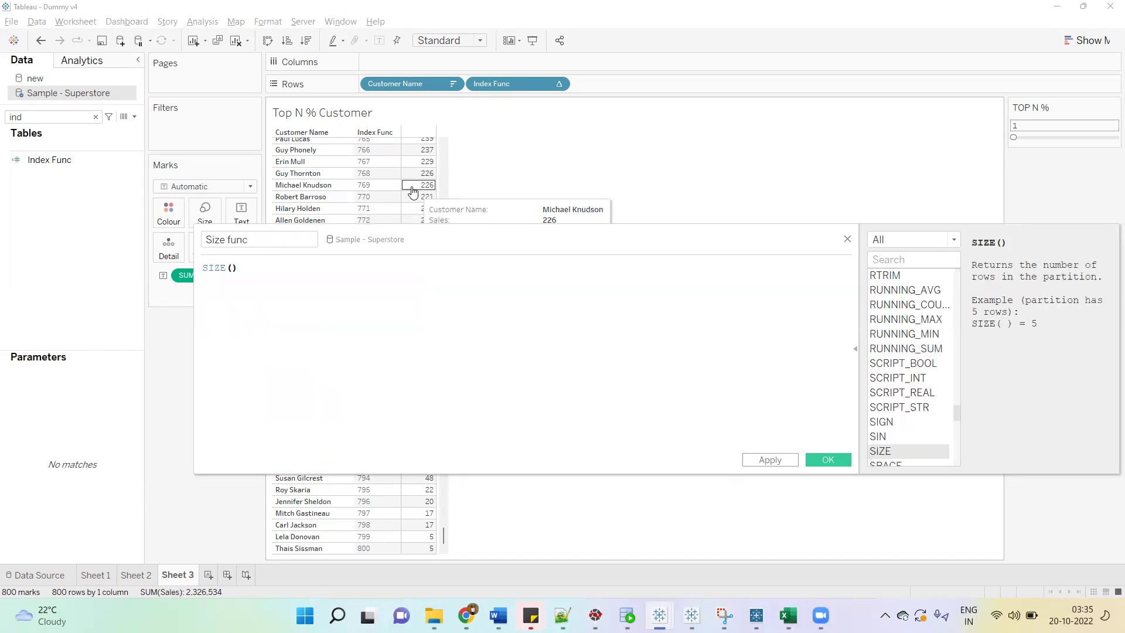
left_click(828, 460)
Add Size func to Rows as discrete, then clear the field search box.
double_click(23, 117)
type("siz")
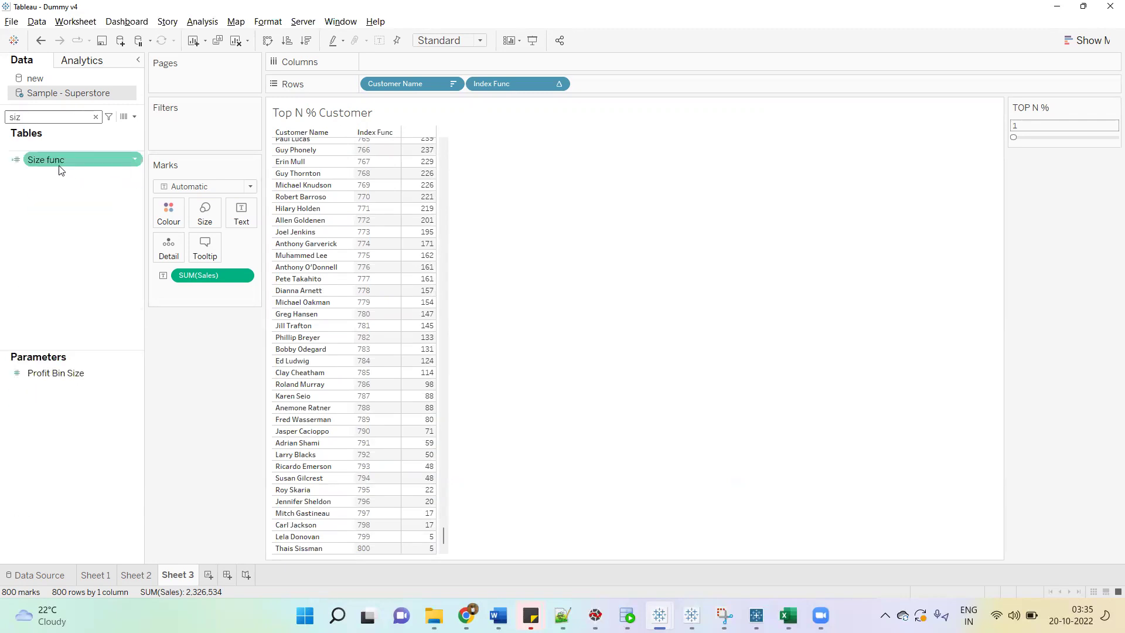
left_click_drag(62, 170, 756, 92)
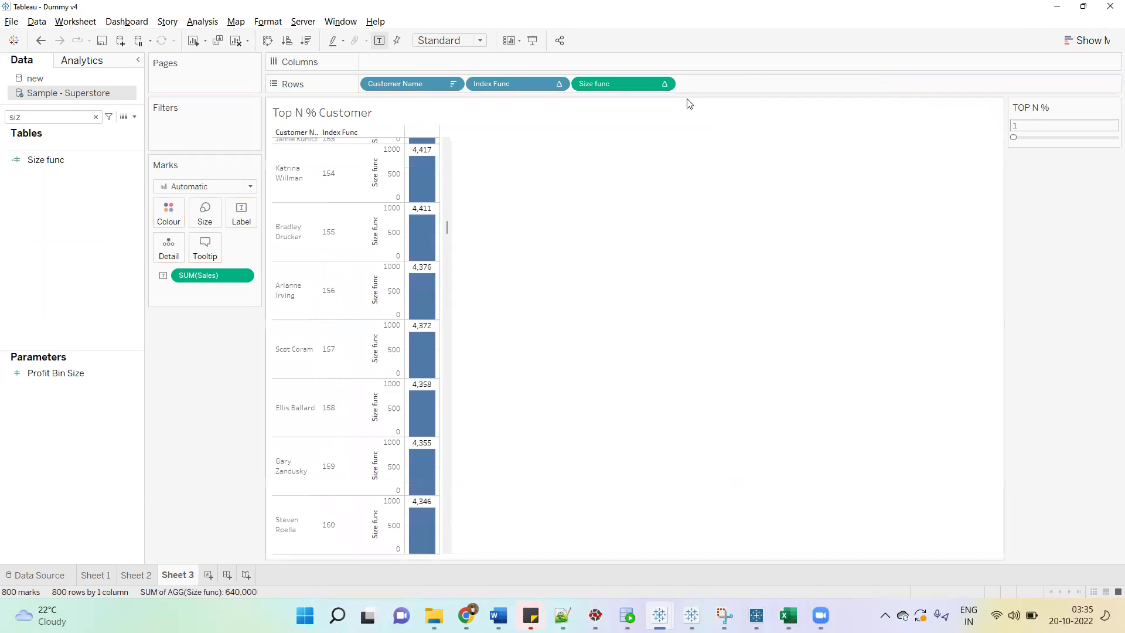
right_click(634, 83)
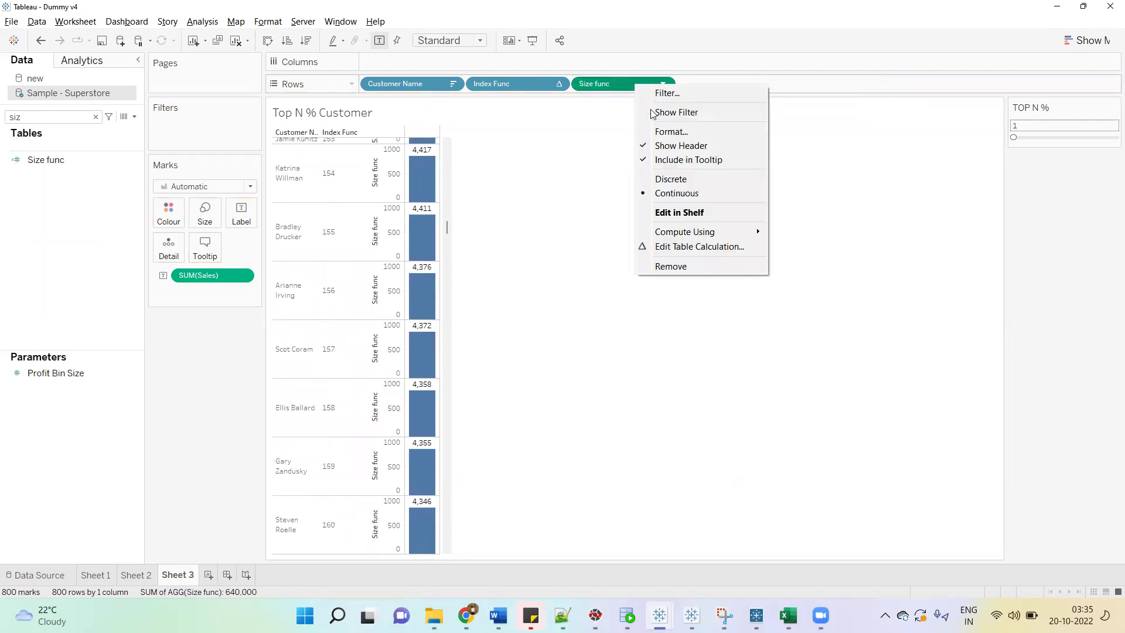
left_click(687, 182)
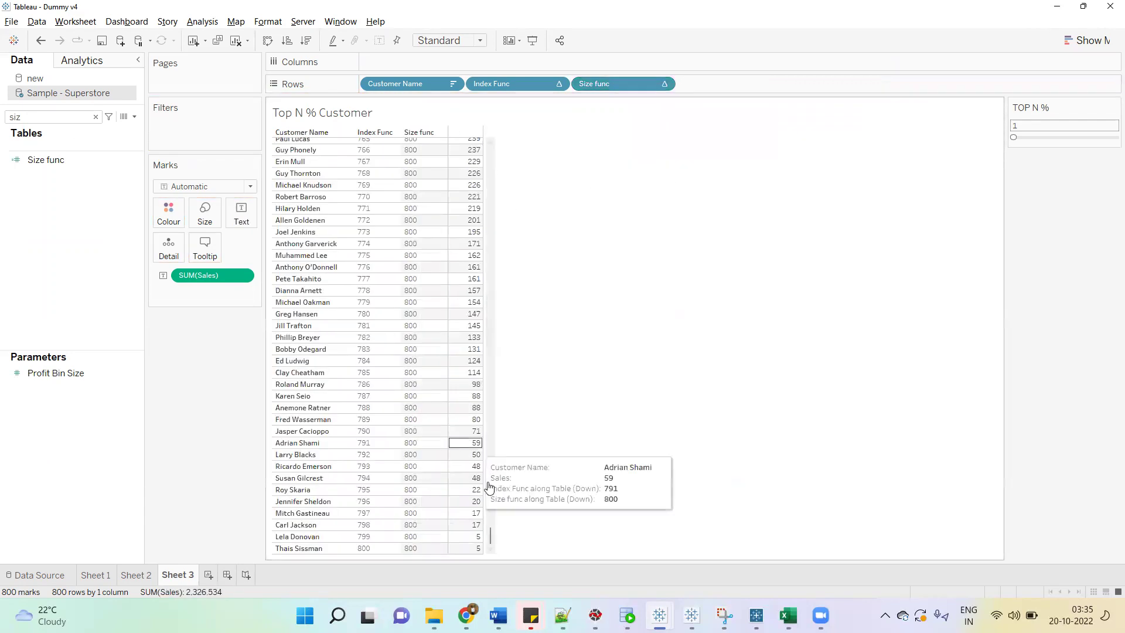
left_click_drag(491, 535, 491, 144)
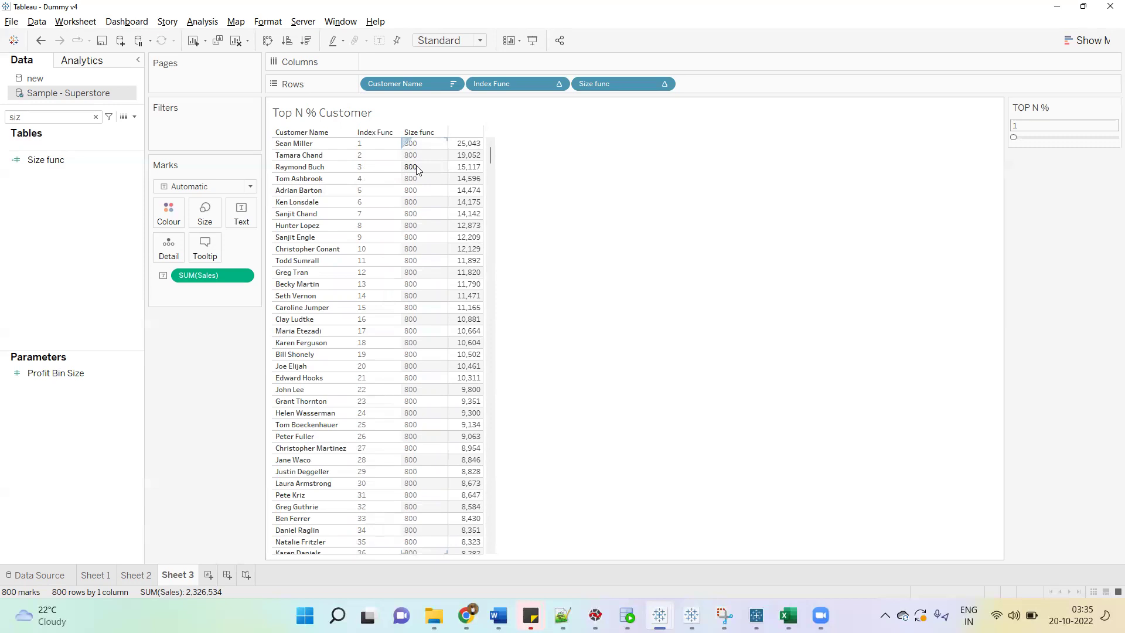
left_click(96, 117)
left_click(133, 120)
Start a new calculated field and enter the formula ([TOP N %]*SIZE()).
left_click(47, 130)
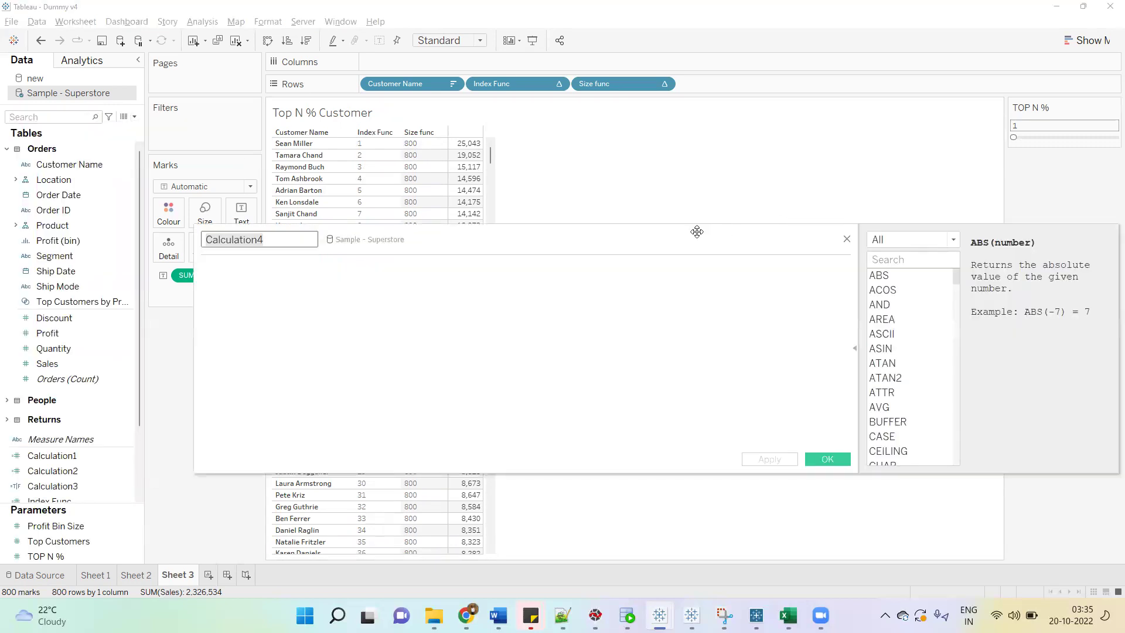
left_click_drag(698, 231, 796, 291)
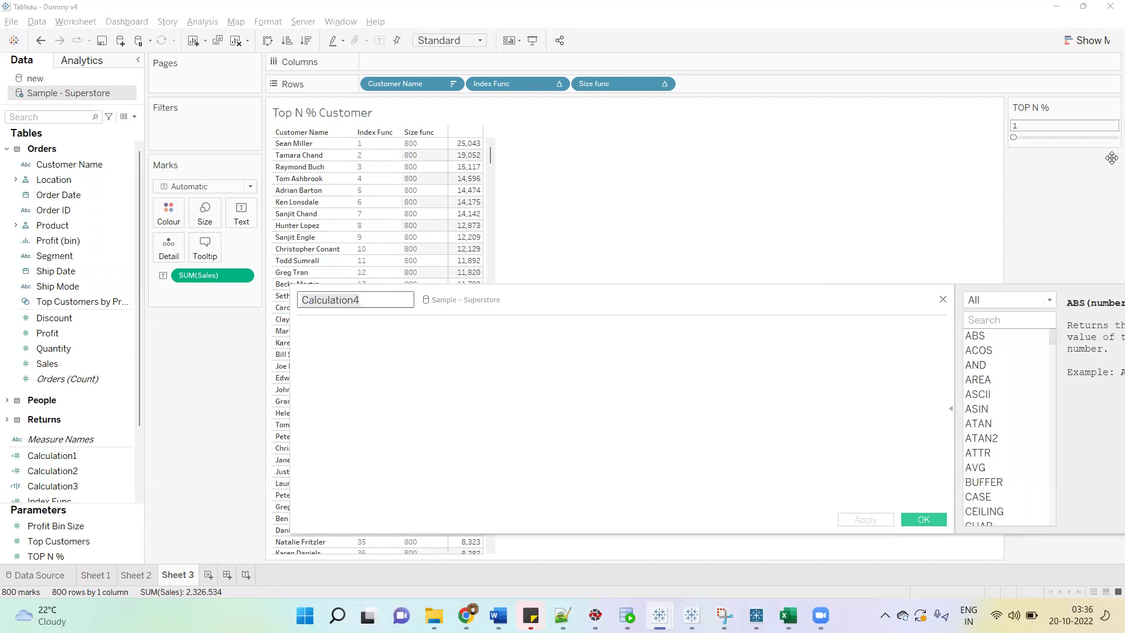
left_click(952, 411)
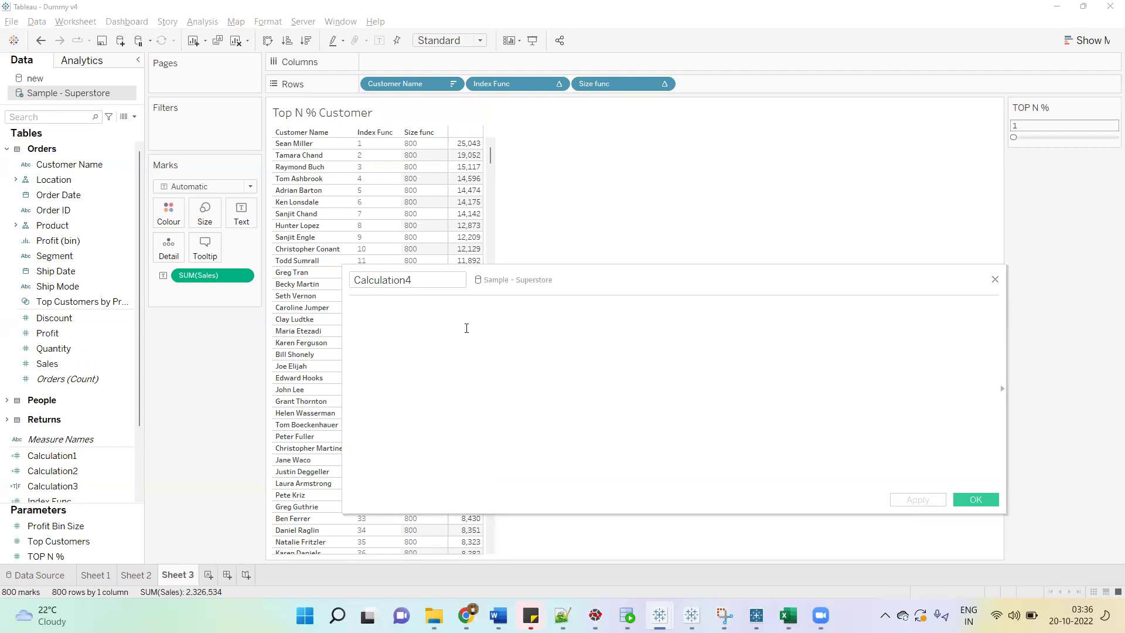
type("top")
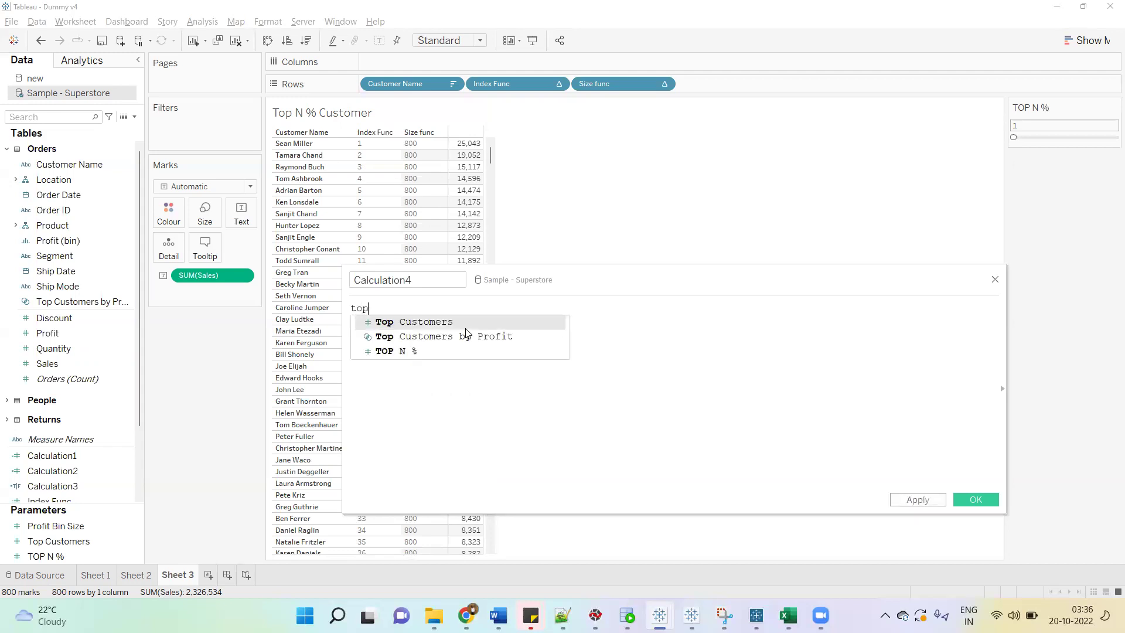
key("Down")
key("Down")
key("Return")
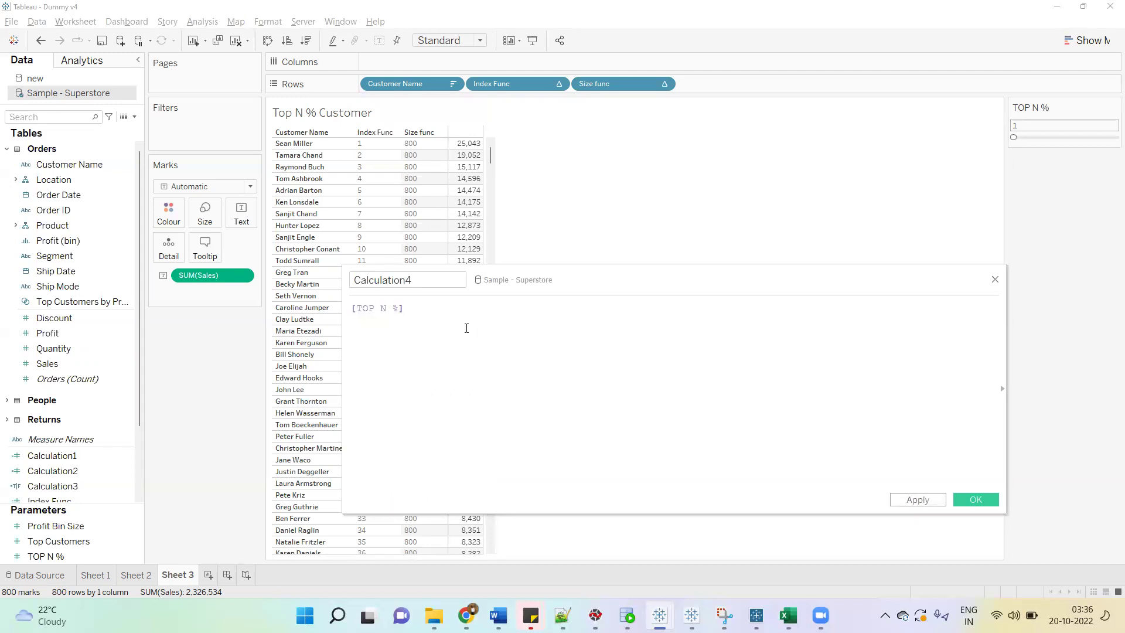
type("*SIZ")
key("Return")
type(")")
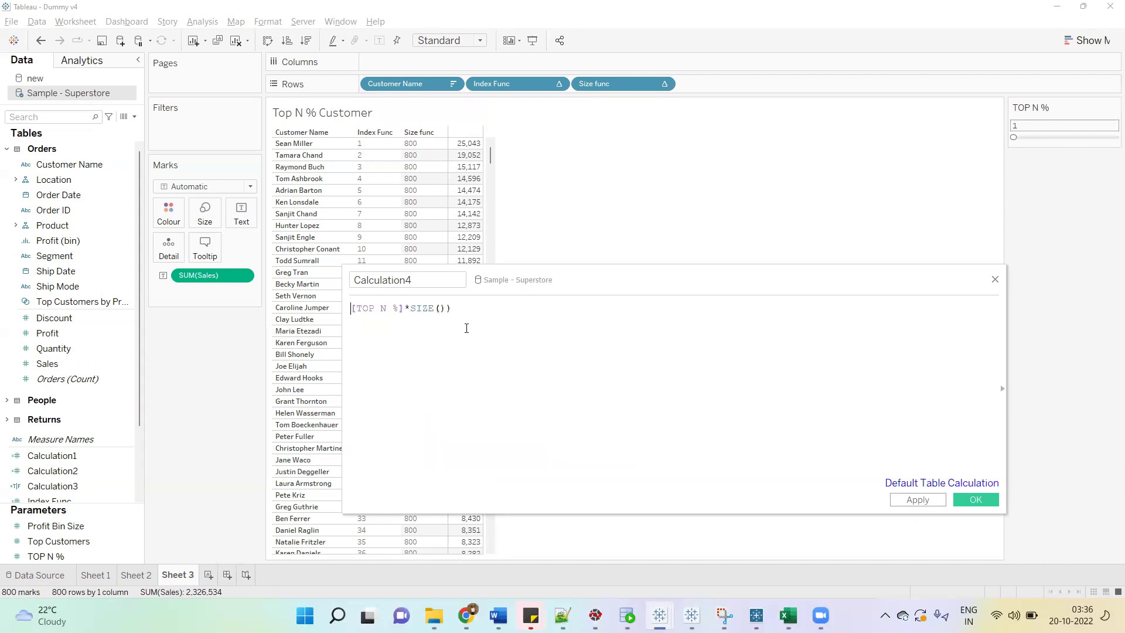
type("(")
left_click(466, 328)
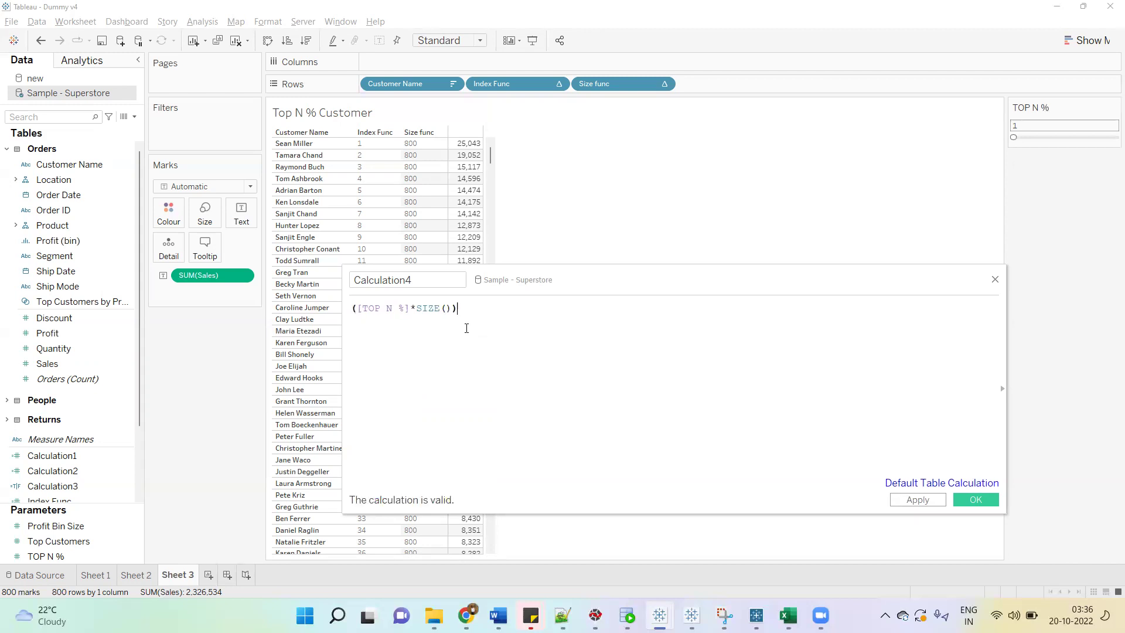
Append /100 to the formula and remove the scratch arithmetic comment.
type("/100 //")
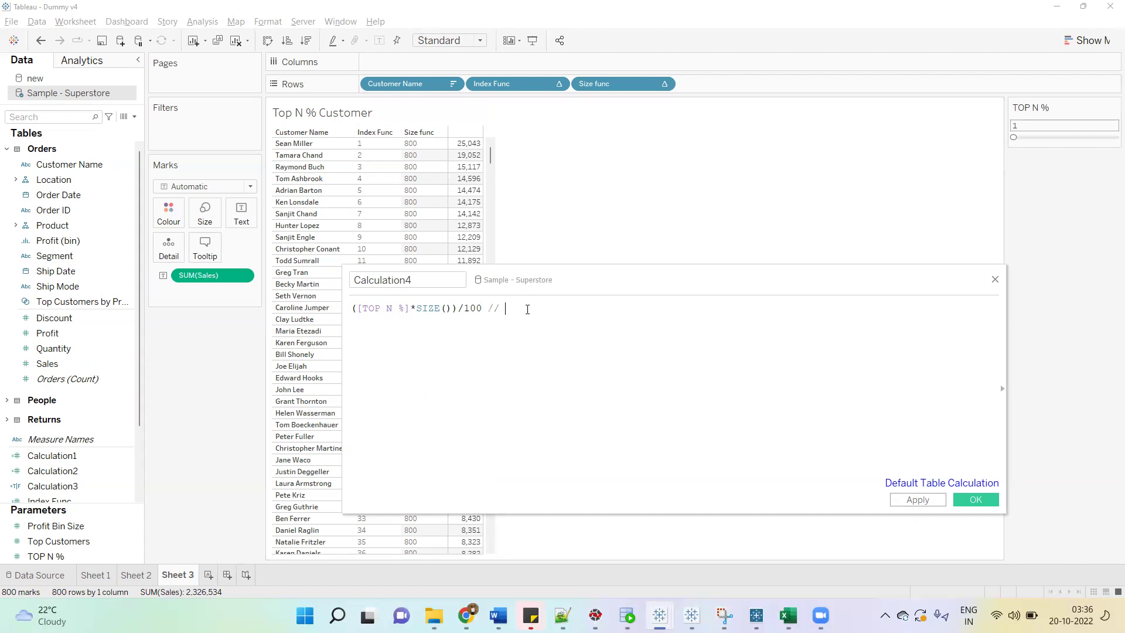
type("1")
type("*")
type("100")
key("Left")
key("Left")
key("Left")
key("Left")
type("(")
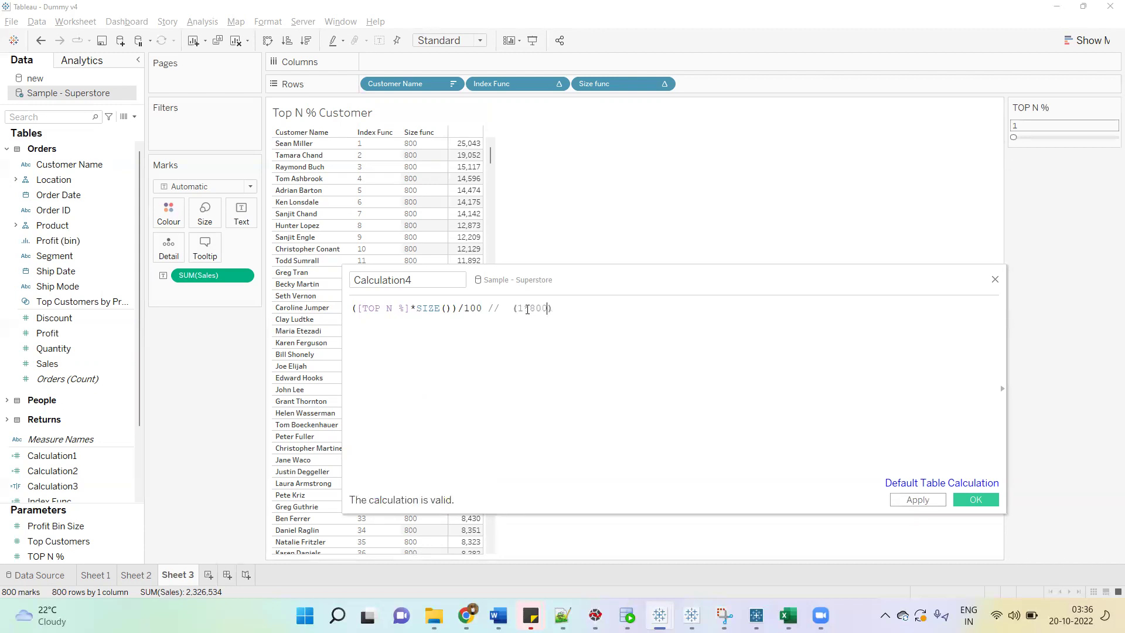
type("1*800")
type("=8")
key("BackSpace")
key("BackSpace")
key("BackSpace")
key("BackSpace")
key("BackSpace")
key("BackSpace")
key("BackSpace")
key("BackSpace")
key("BackSpace")
key("BackSpace")
key("BackSpace")
key("BackSpace")
key("BackSpace")
key("BackSpace")
key("BackSpace")
key("BackSpace")
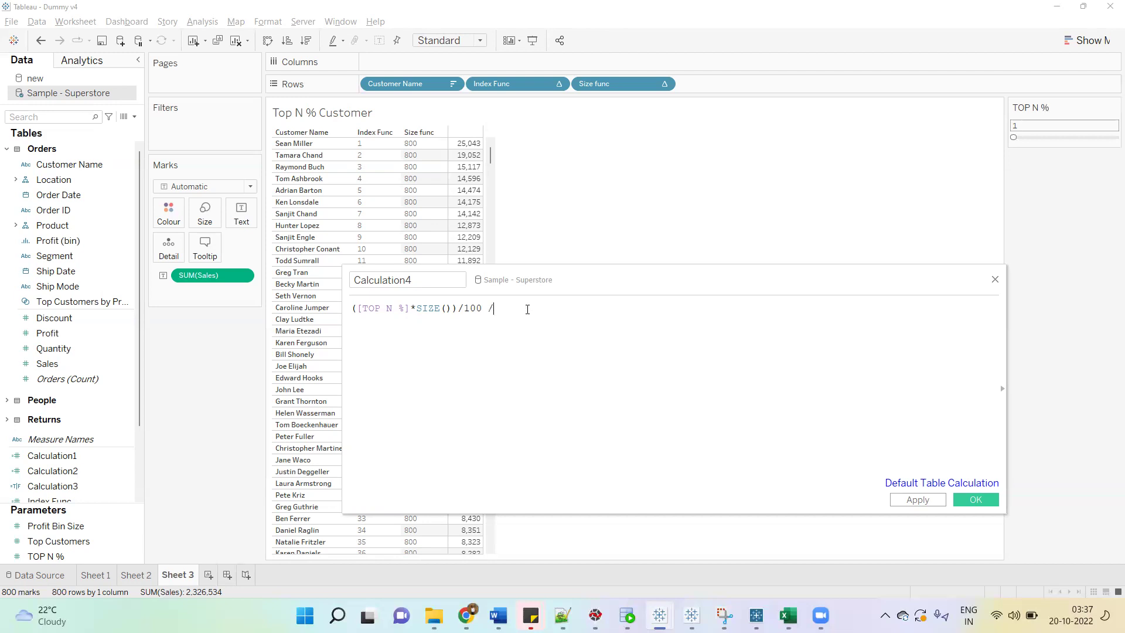
Prefix the formula with INDEX()<= so it compares rank to the top N count.
key("Home")
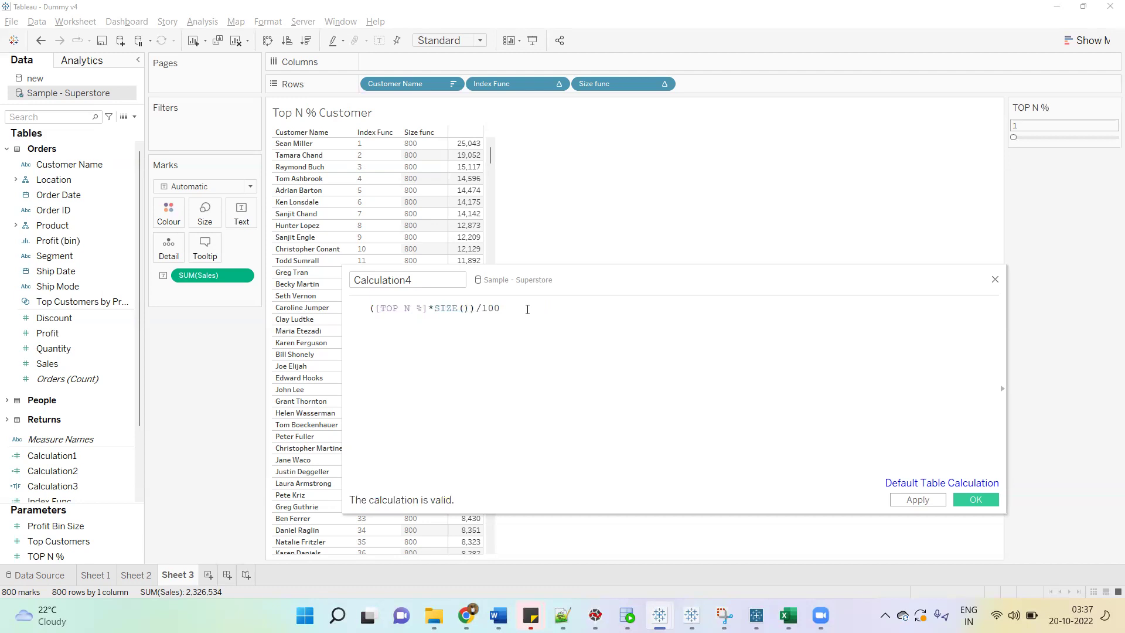
type("index")
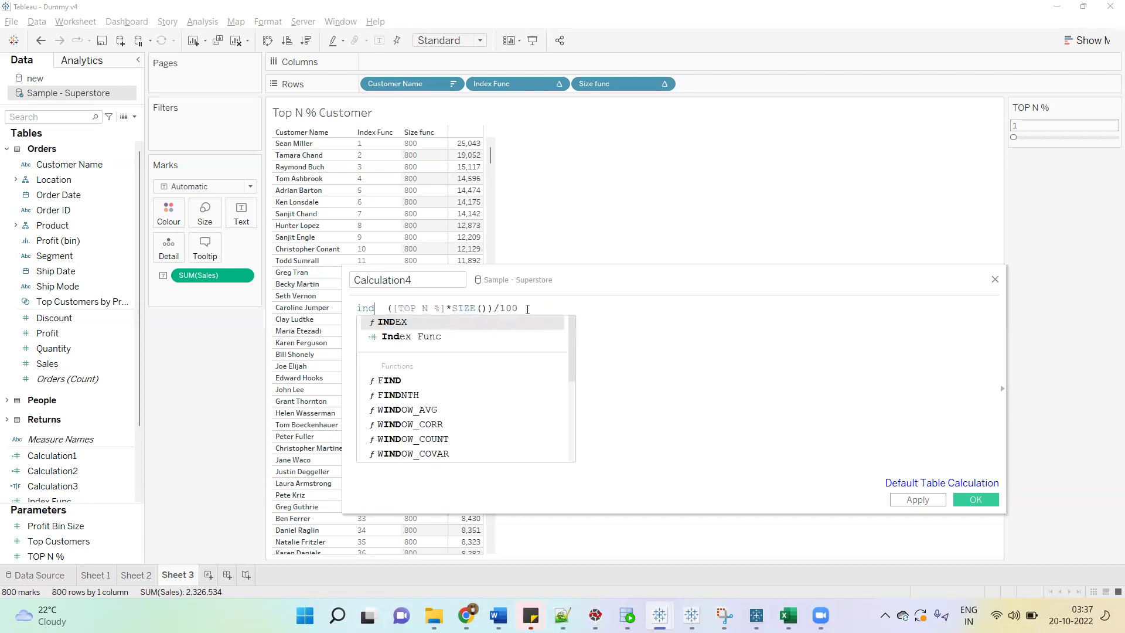
key("Return")
type("<")
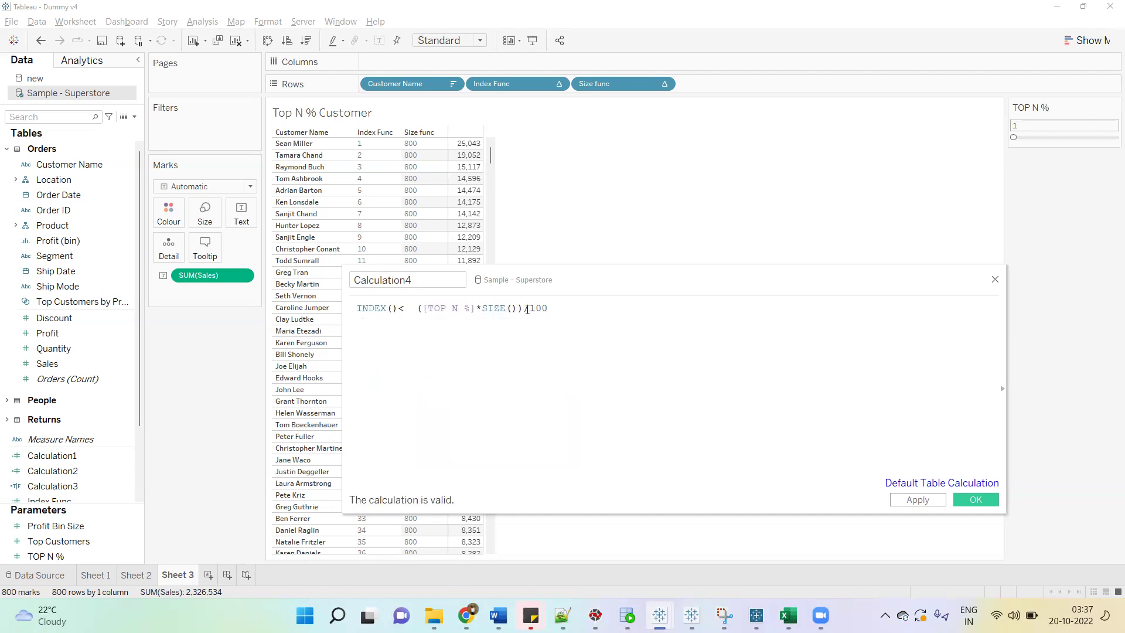
type("=")
Name the calculated field 'Top N %' and save it.
double_click(404, 280)
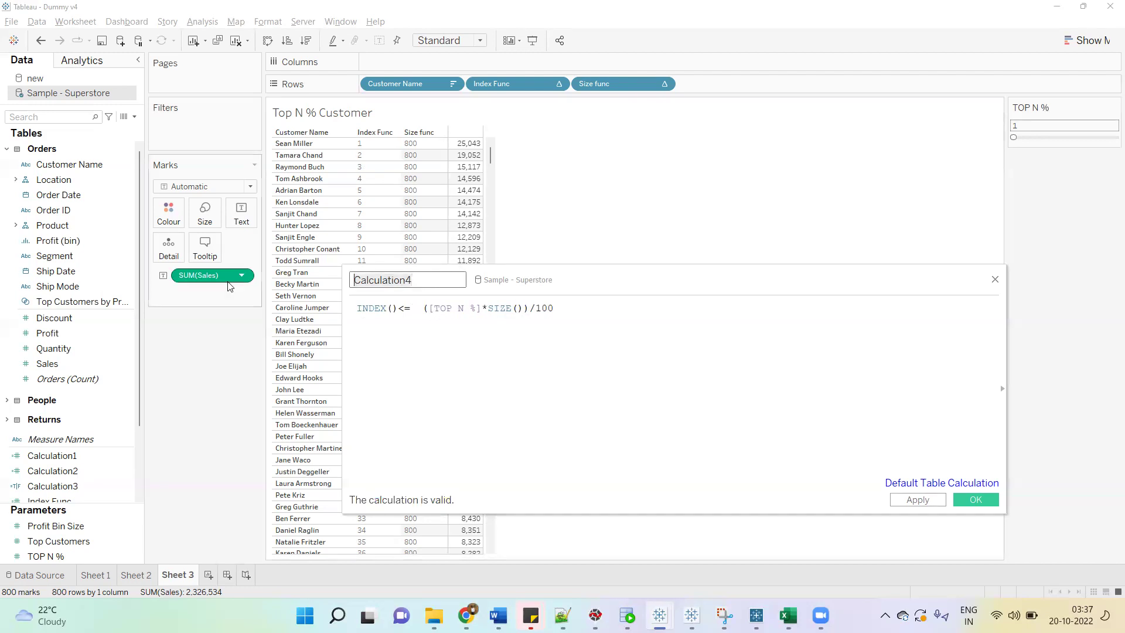
type("Top N")
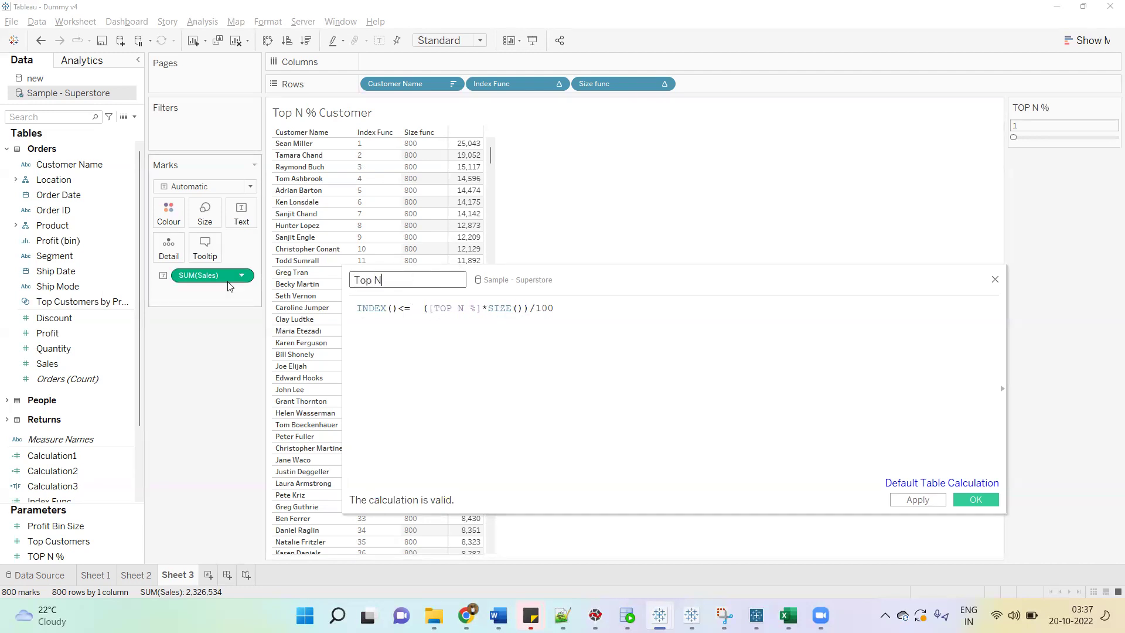
type(" %")
left_click_drag(666, 311, 356, 309)
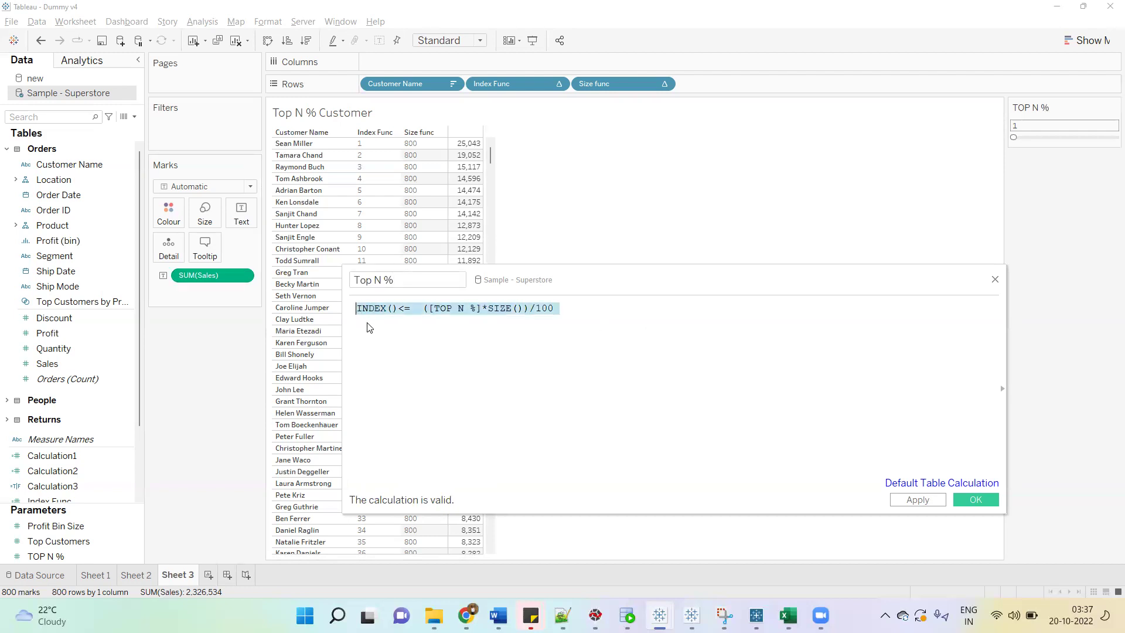
left_click(976, 500)
Filter the sheet on Top N % keeping only True values.
left_click_drag(65, 486, 209, 136)
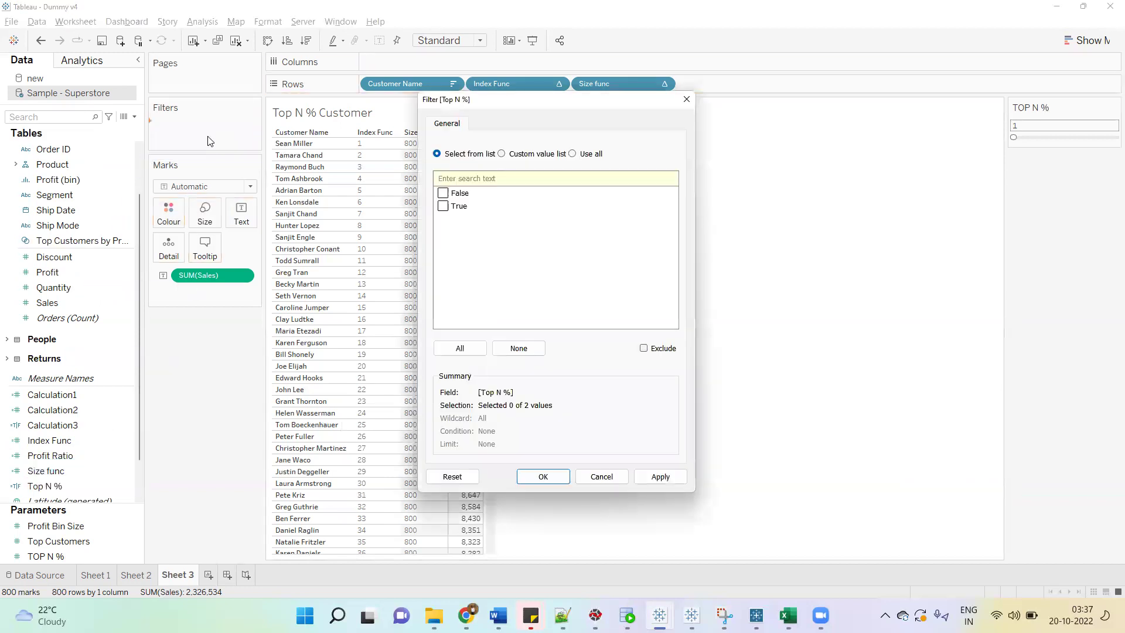
left_click(443, 206)
left_click(541, 476)
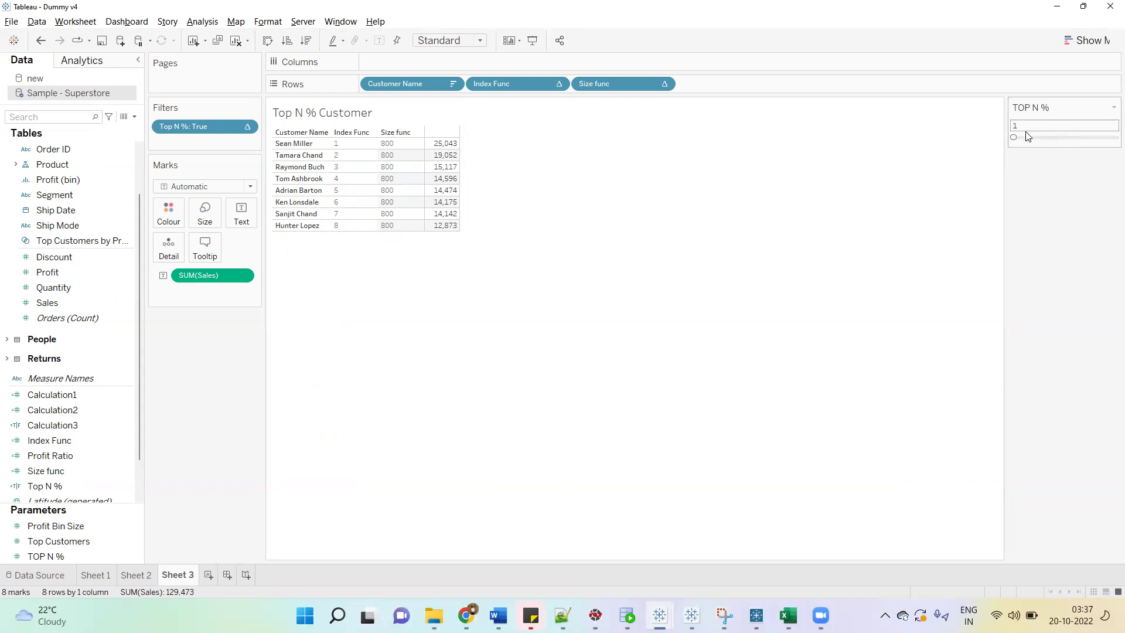
Drag the TOP N % slider to 36 and scroll through the 288 listed customers.
left_click_drag(1018, 141, 1021, 138)
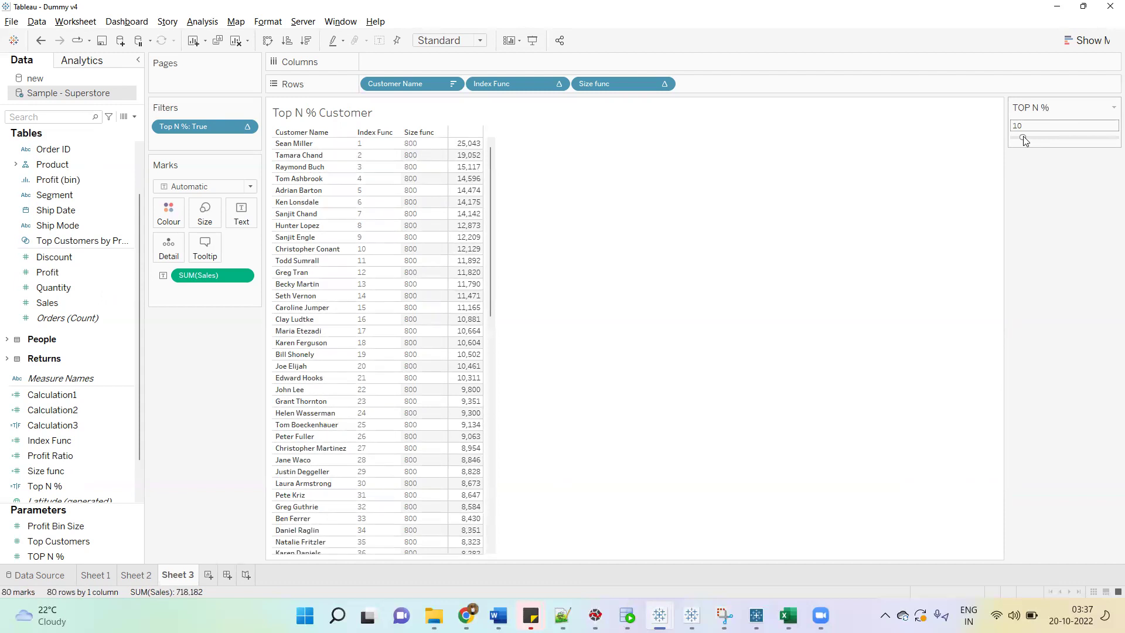
scroll(491, 175, "down", 1)
left_click_drag(492, 194, 502, 151)
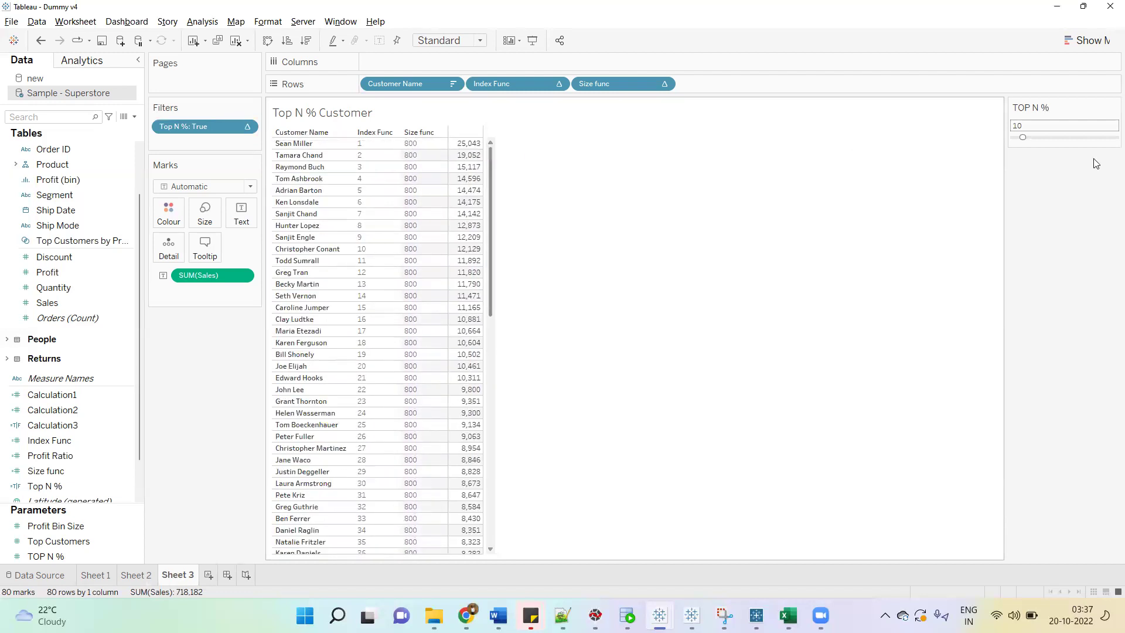
left_click_drag(1020, 138, 1031, 139)
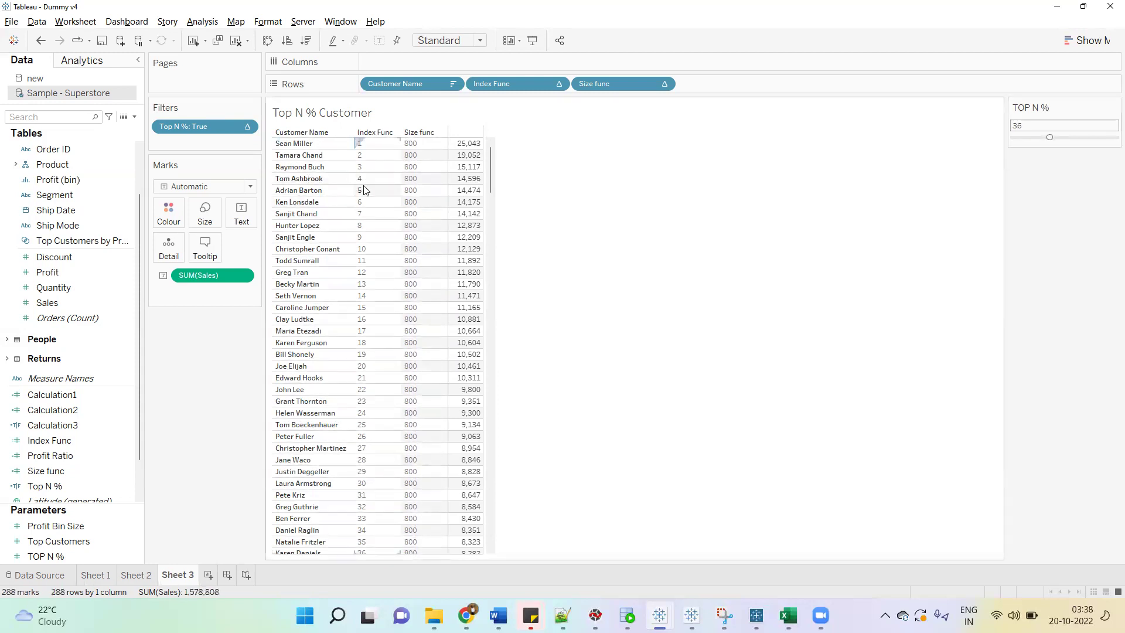
left_click_drag(490, 158, 520, 135)
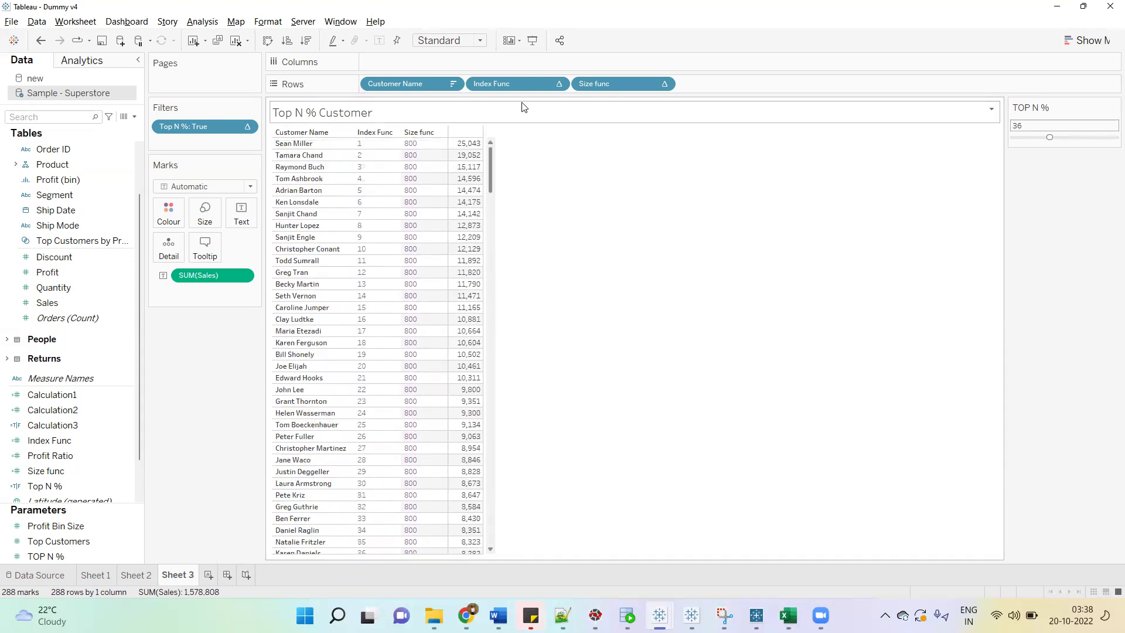
Remove Index Func and Size func, and move SUM(Sales) to Columns for horizontal bars.
left_click_drag(517, 84, 199, 375)
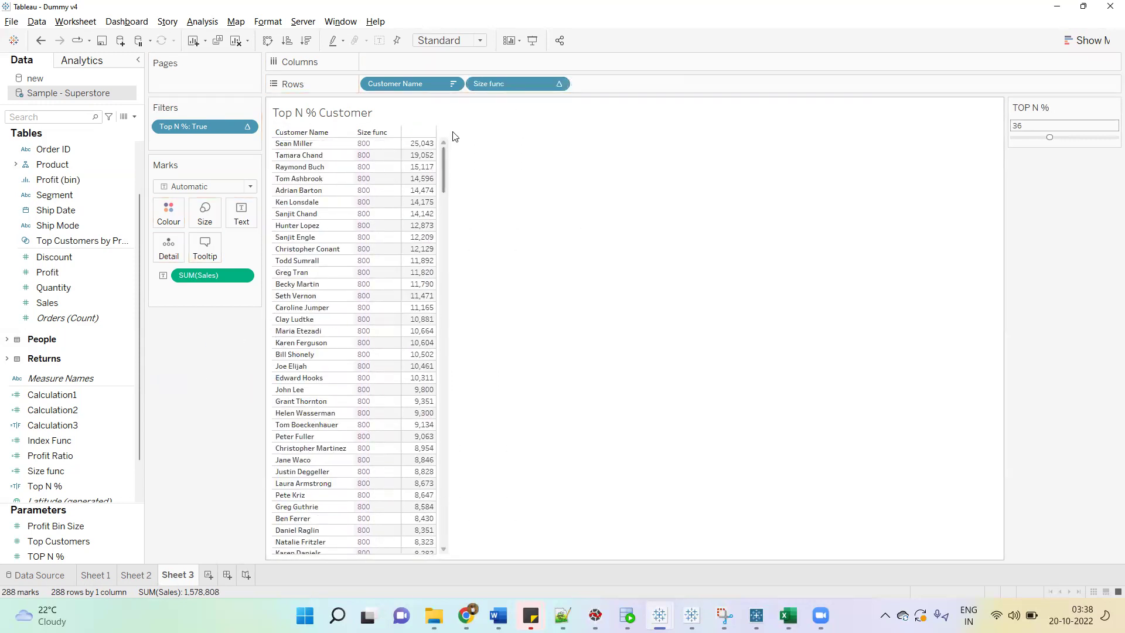
left_click_drag(490, 83, 176, 384)
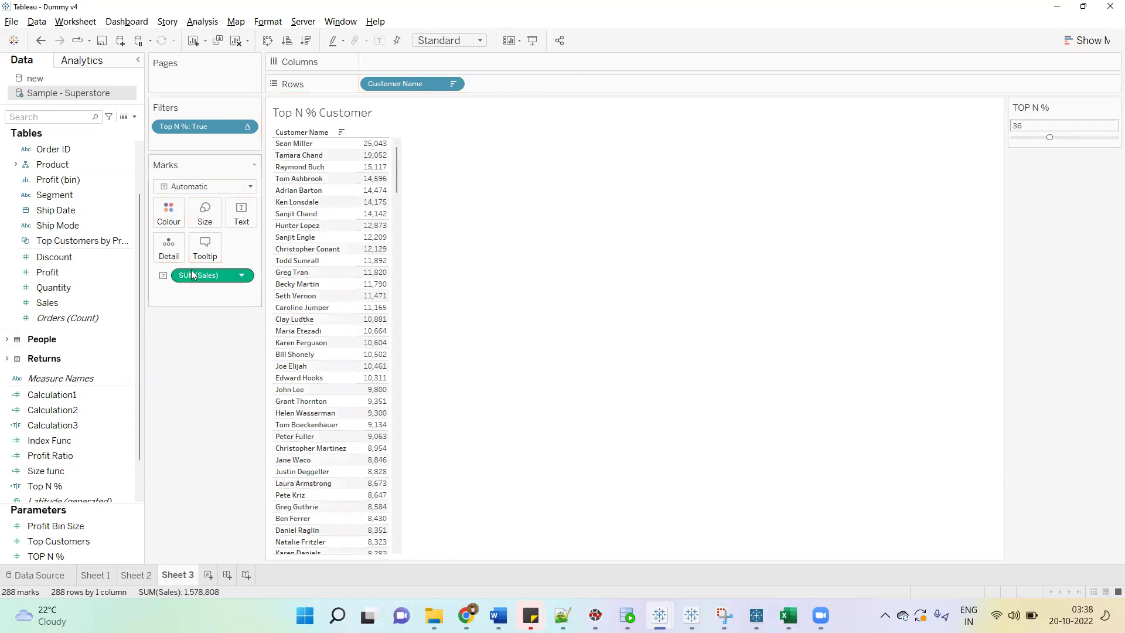
left_click_drag(193, 274, 424, 57)
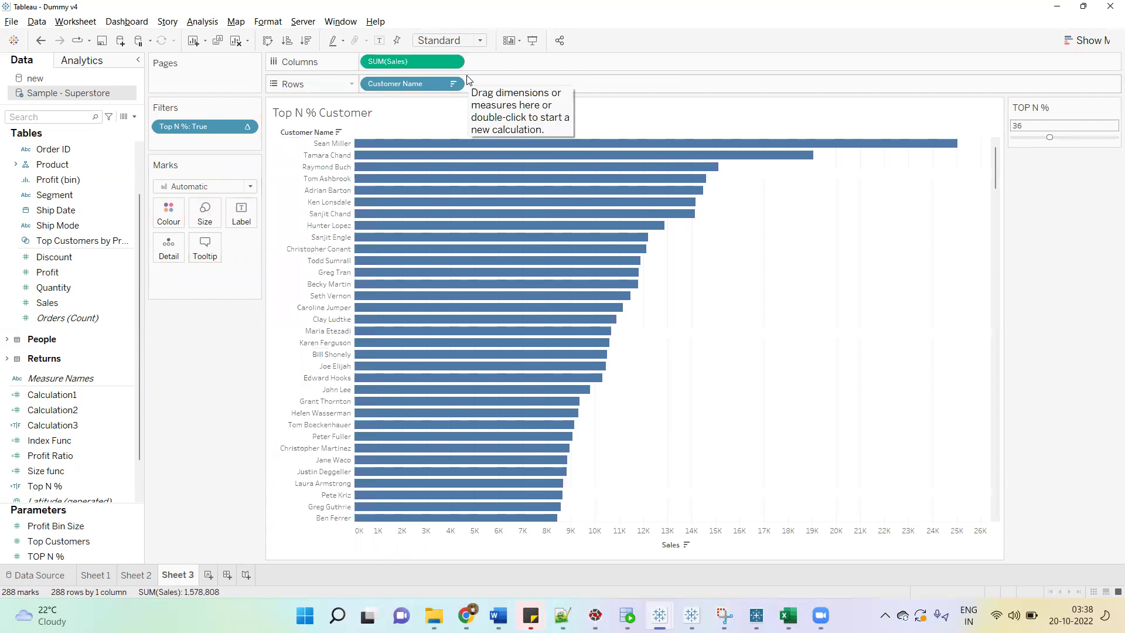